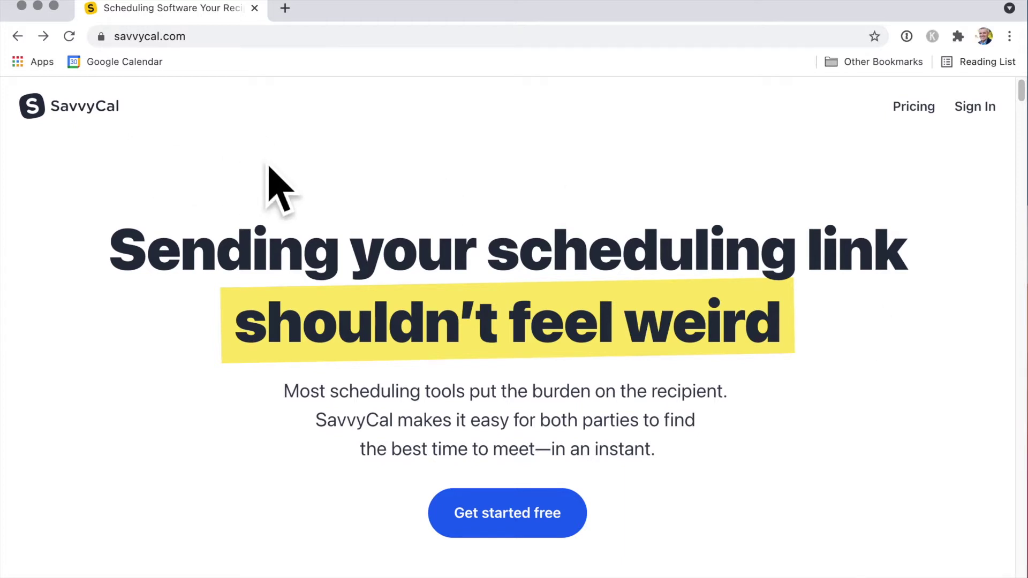
Step: Sign up for a free SavvyCal account and reach the welcome page with Sydney time zone, 12-hour format and Sunday start
scroll(500, 267, "down", 1)
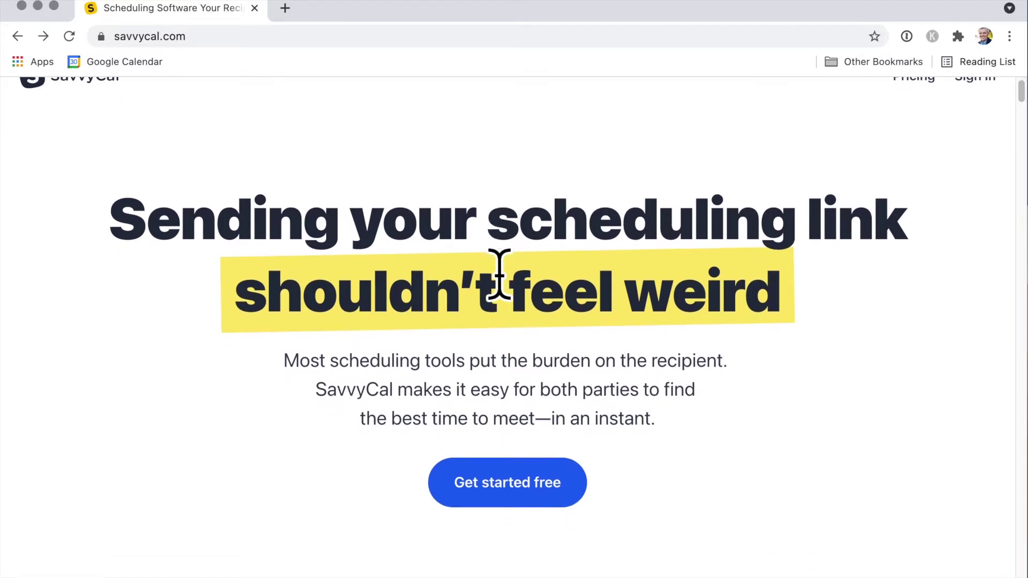
scroll(680, 292, "down", 2)
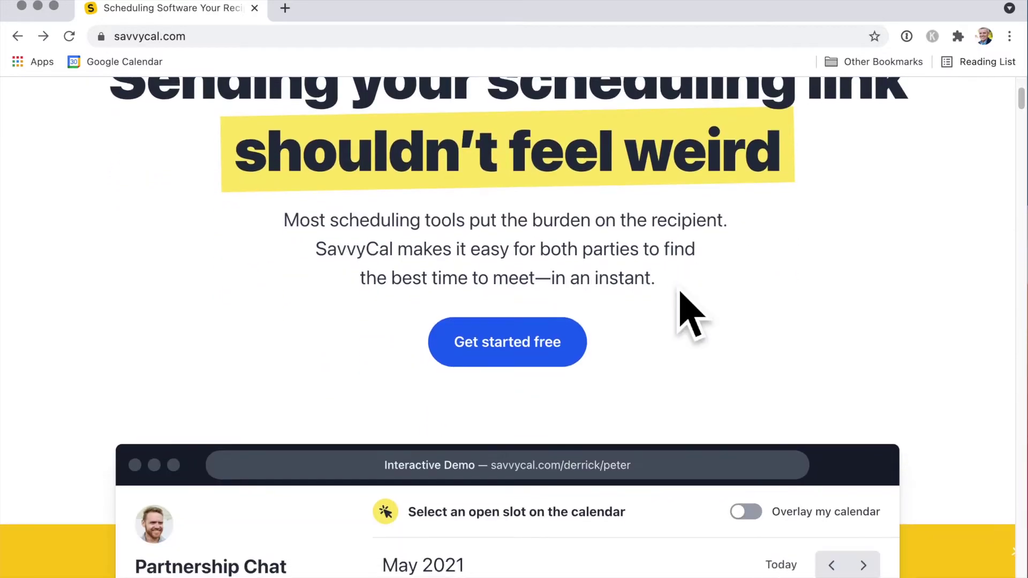
scroll(682, 303, "down", 4)
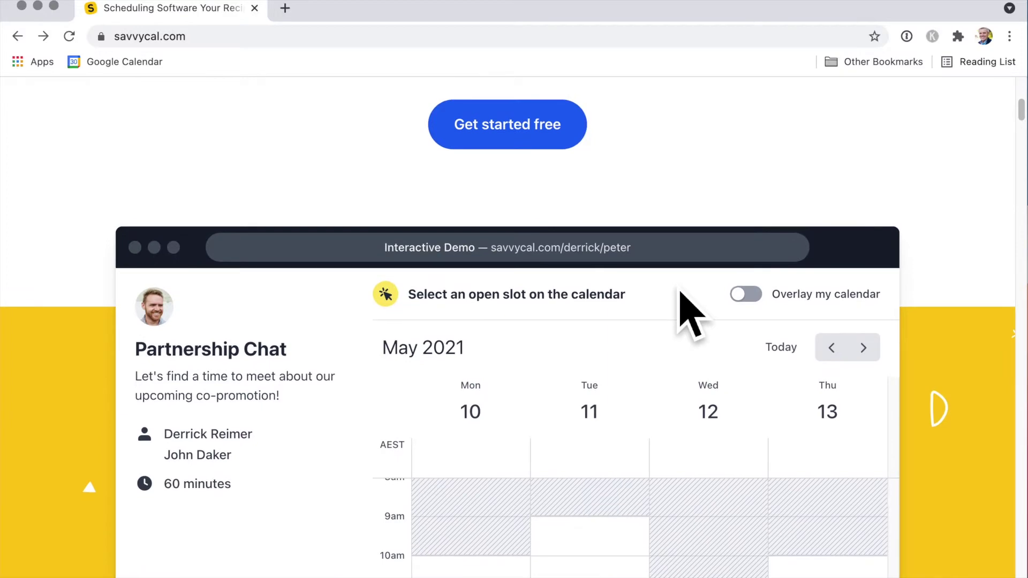
scroll(687, 311, "up", 7)
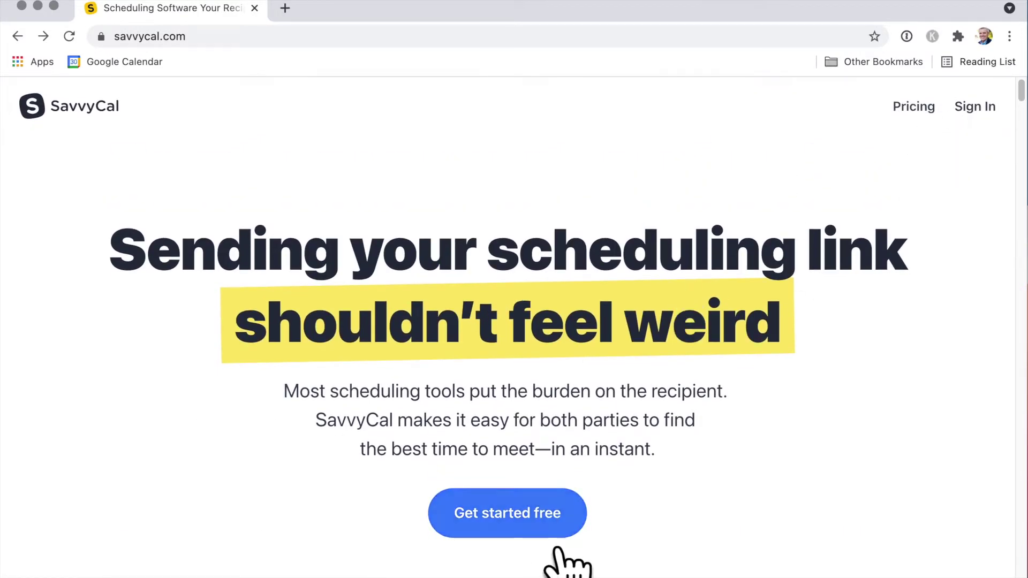
left_click(535, 537)
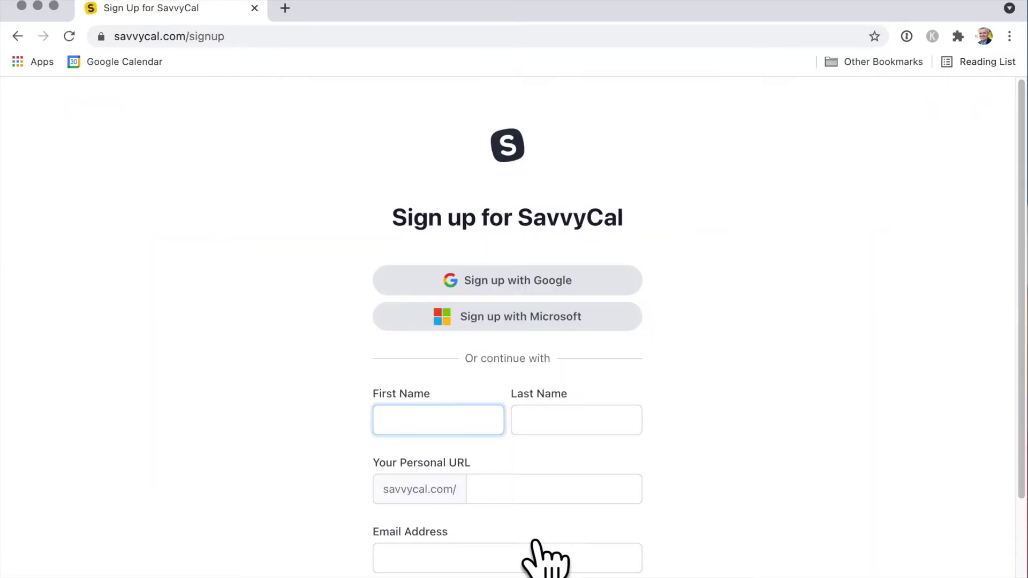
scroll(788, 482, "down", 3)
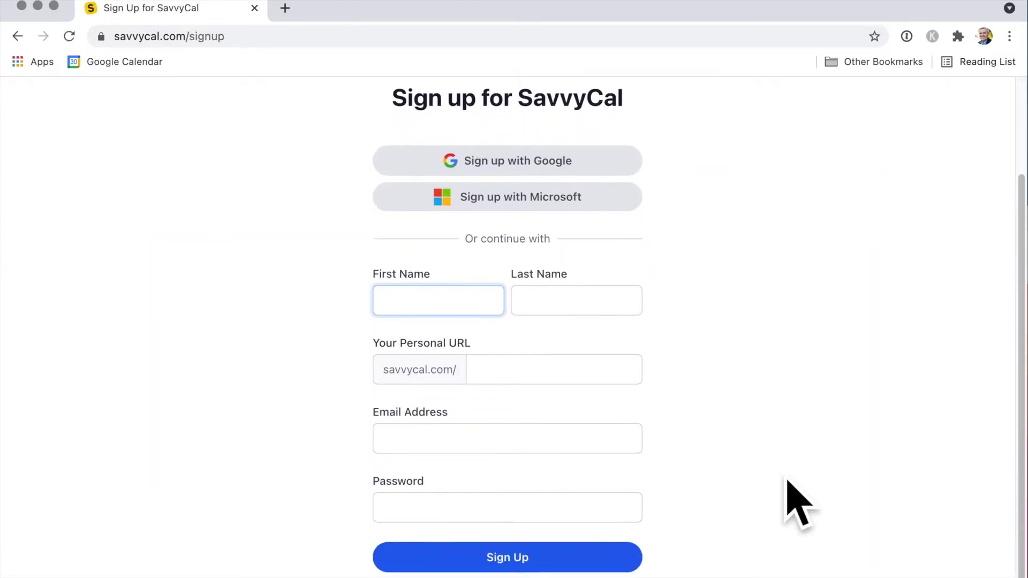
scroll(788, 483, "up", 2)
scroll(798, 504, "down", 1)
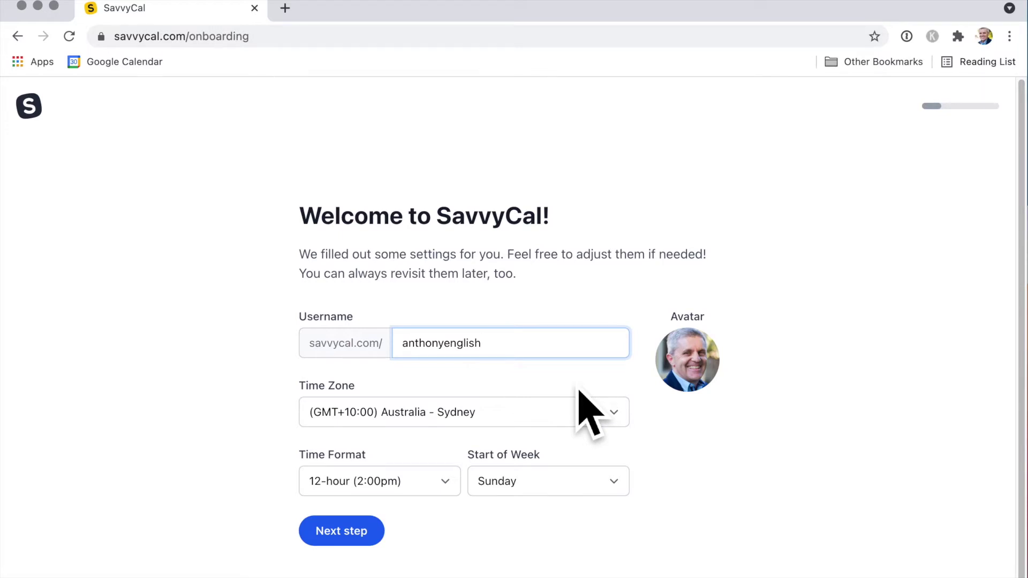
scroll(429, 530, "down", 1)
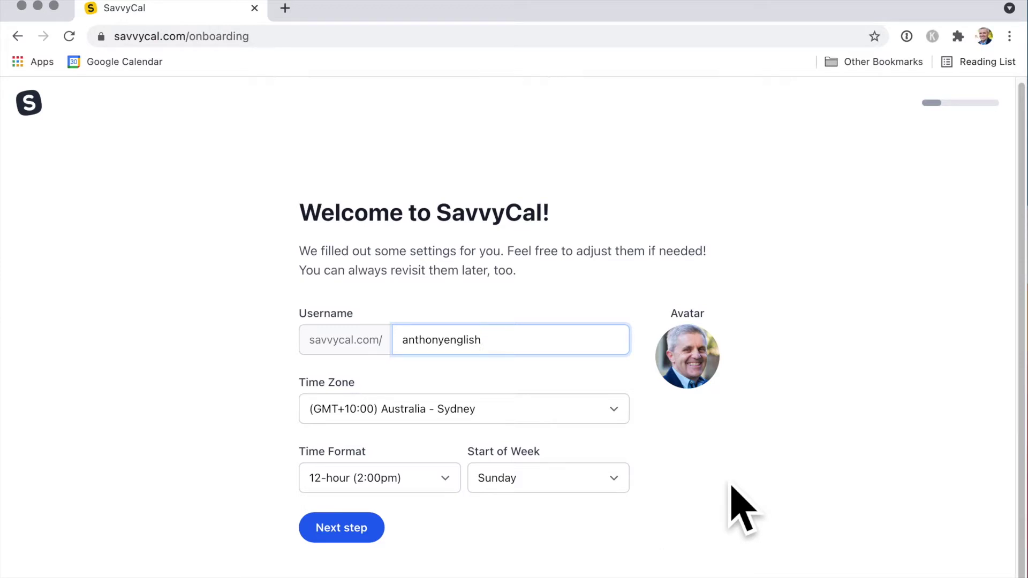
Step: Accept the profile settings and connect a Google Calendar account, granting SavvyCal access
left_click(359, 541)
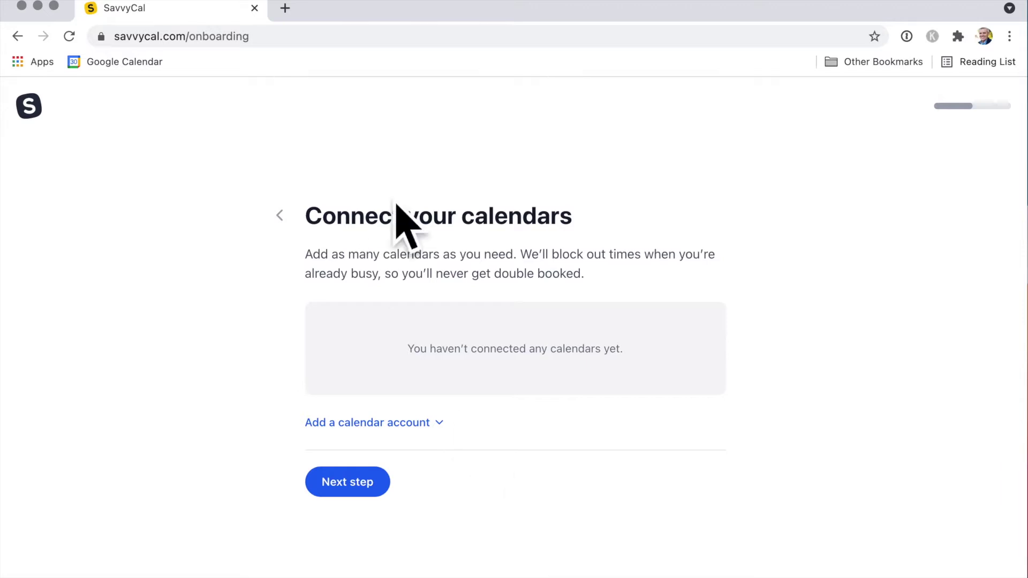
left_click(471, 442)
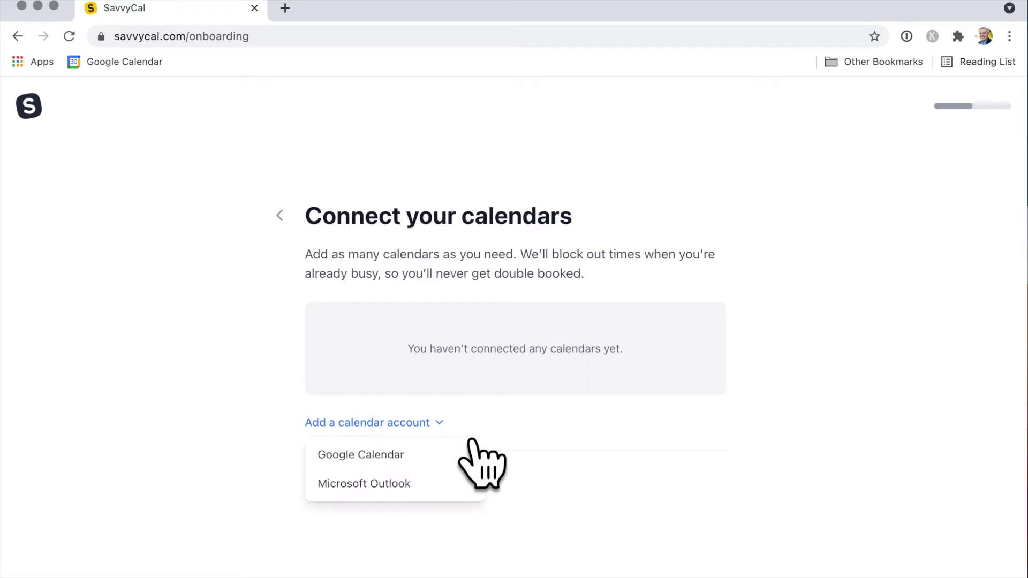
left_click(417, 464)
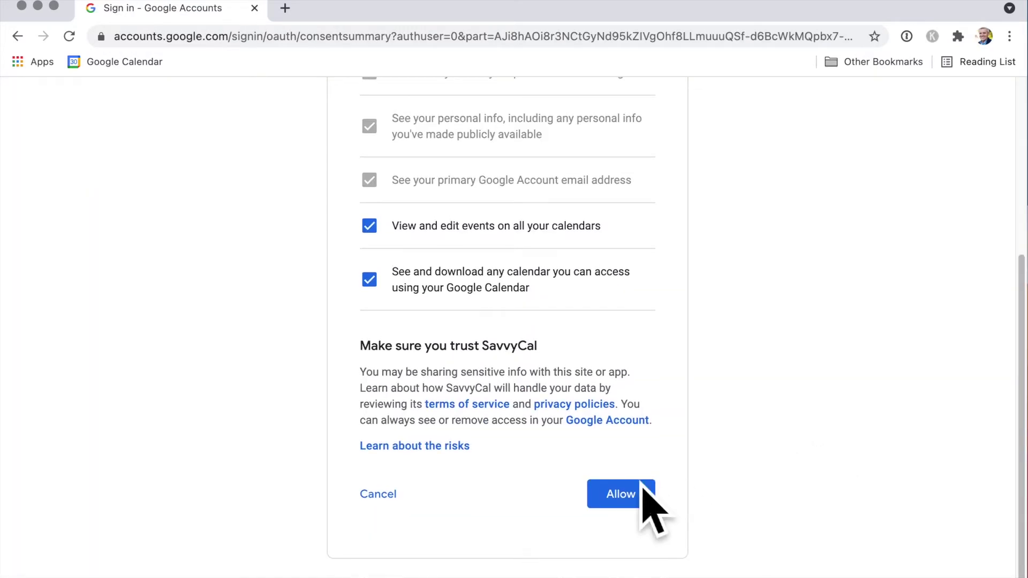
left_click(645, 499)
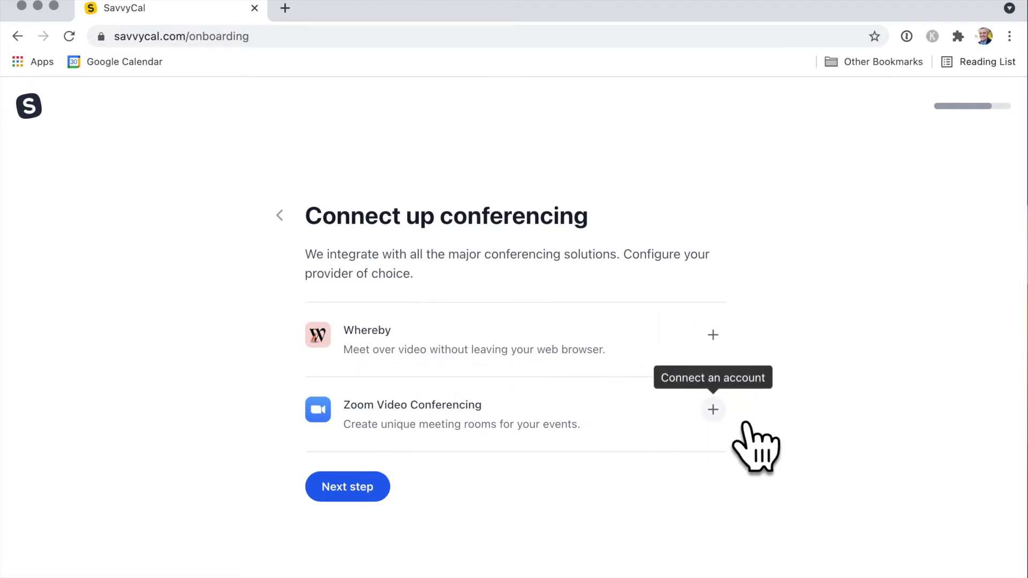
Step: Add Zoom Video Conferencing by pre-approving and authorizing SavvyCal on the Zoom account
left_click(712, 409)
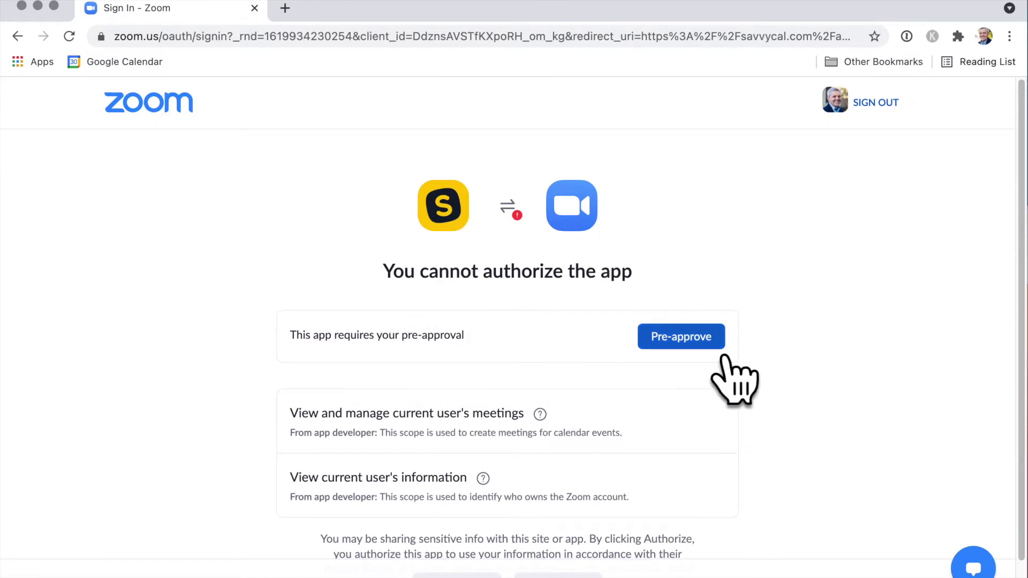
left_click(708, 345)
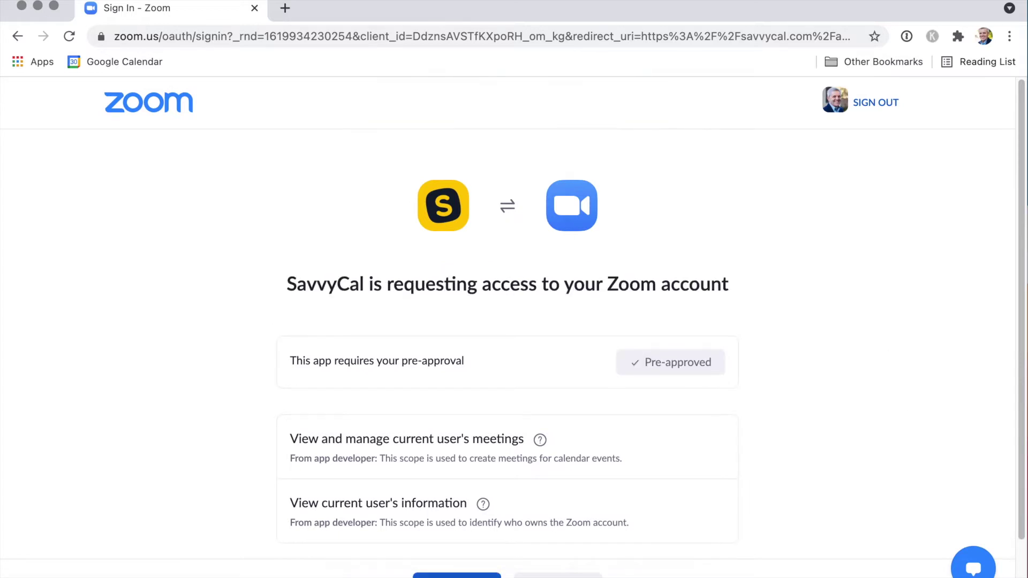
left_click(457, 575)
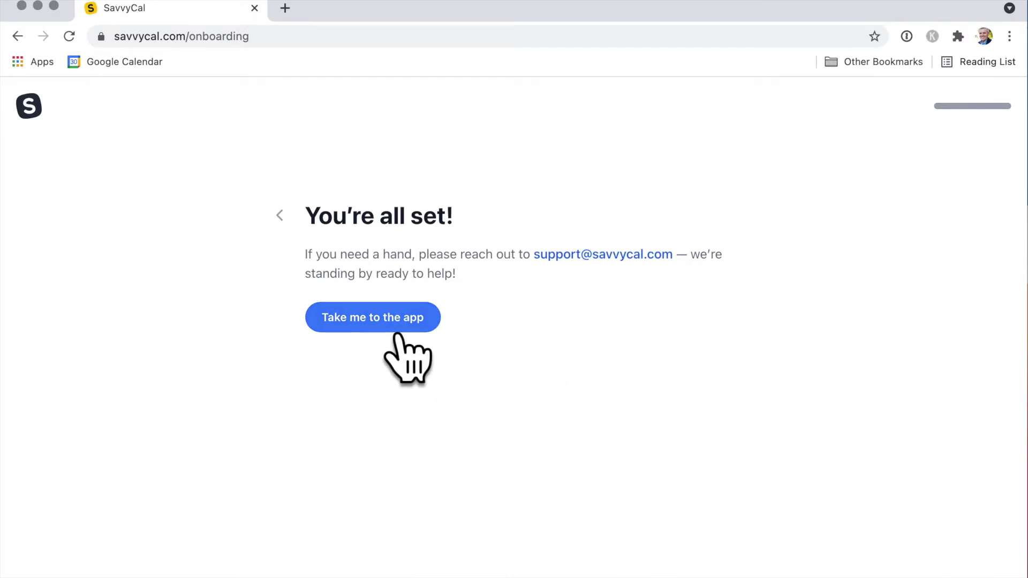
Step: Enter the app, leave the chat scheduling link unticked, and view the empty Events page
left_click(406, 329)
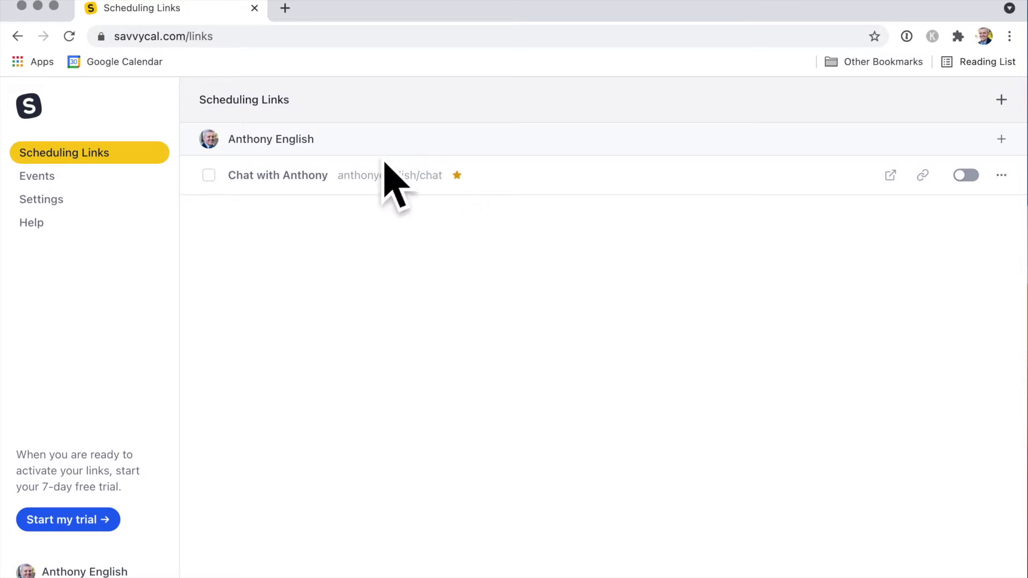
left_click(212, 178)
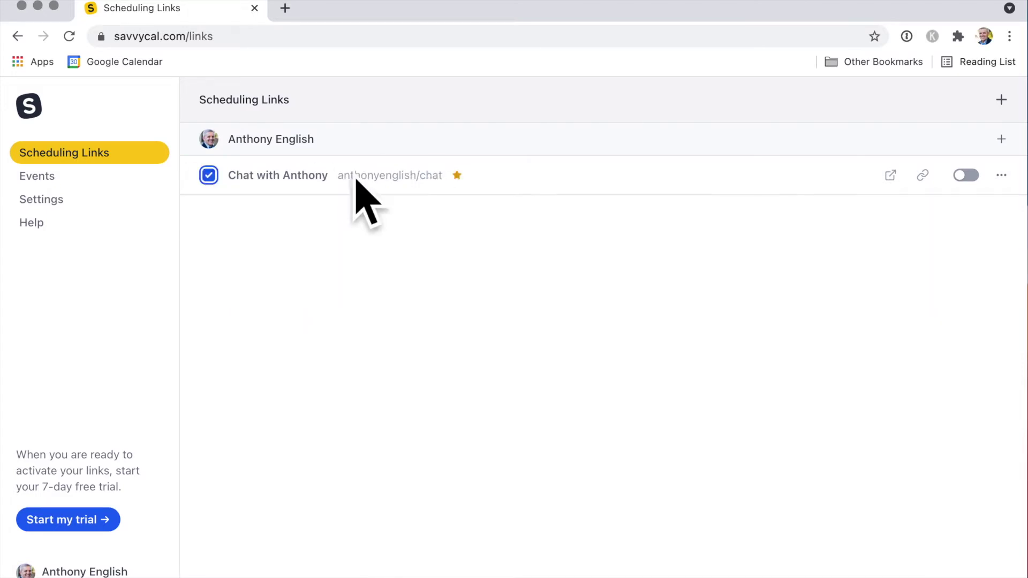
left_click(209, 177)
left_click(56, 183)
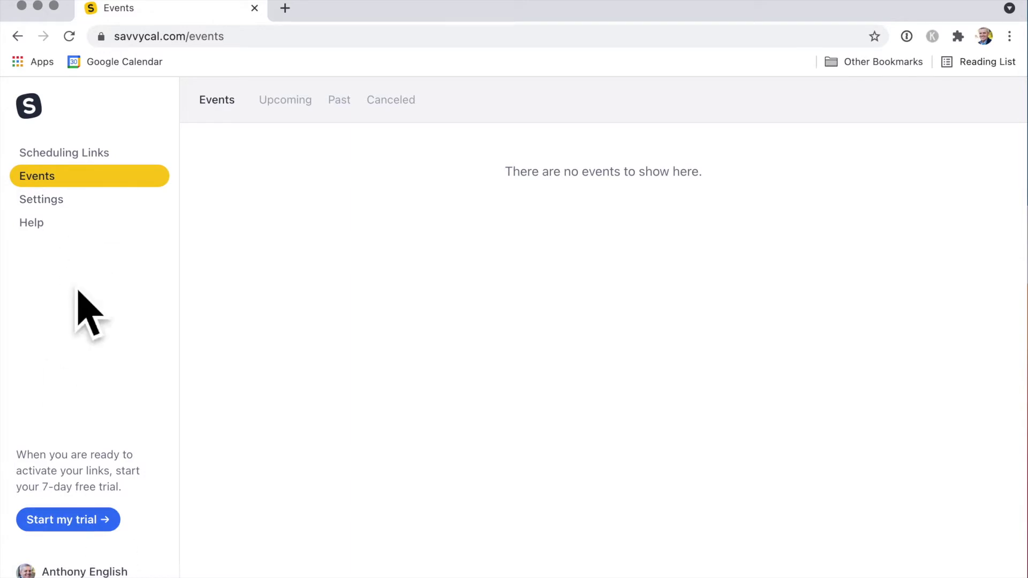
Step: In Settings > Links, choose Edit on the Work Hours availability preset
left_click(80, 209)
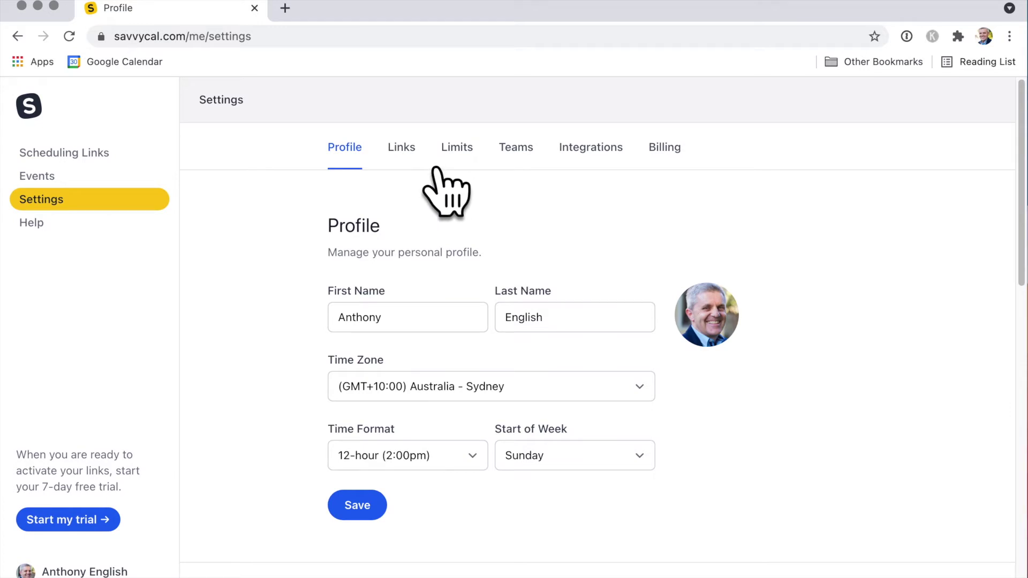
left_click(436, 168)
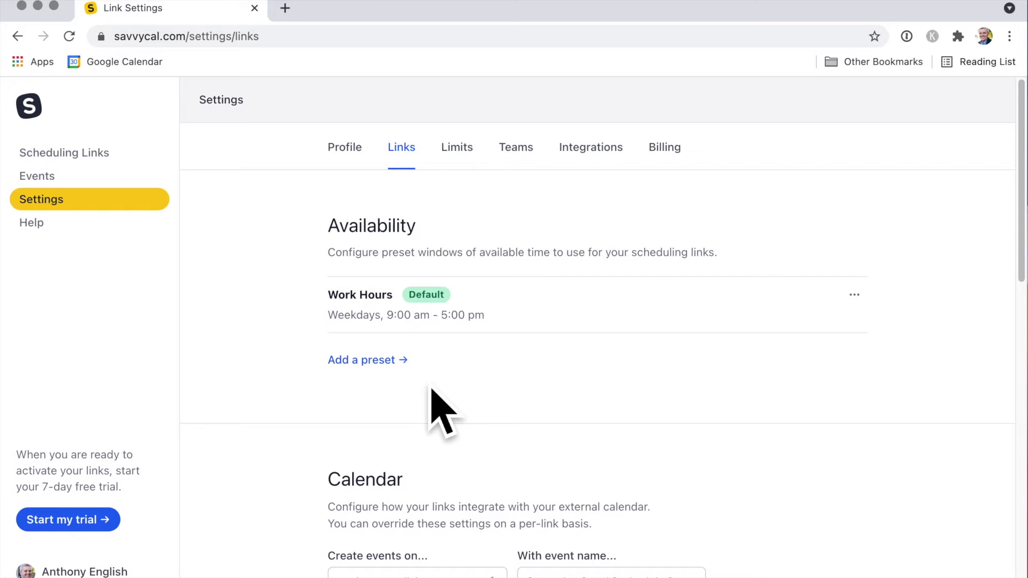
left_click(854, 295)
left_click(755, 333)
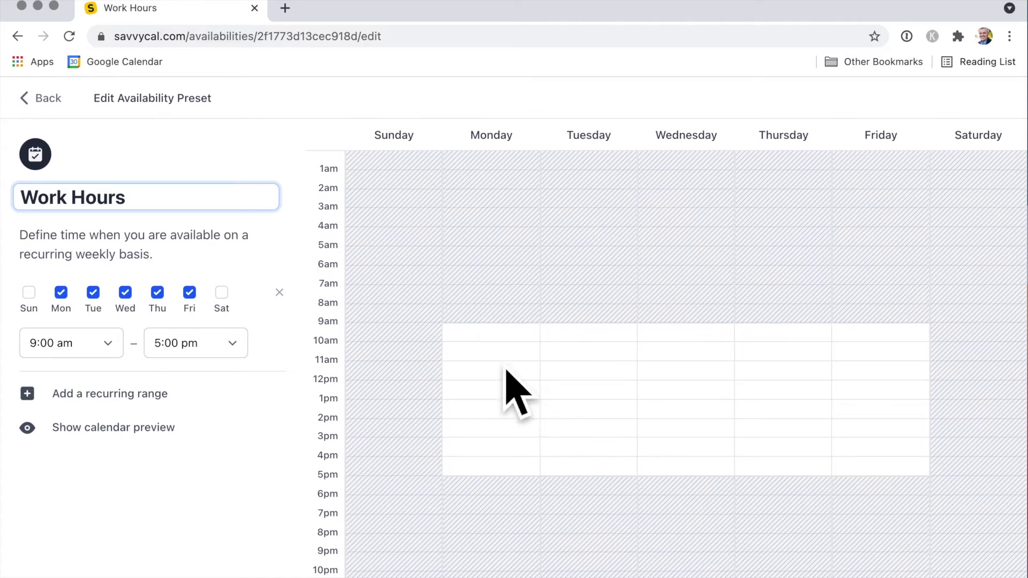
Step: Change the Work Hours end time to 2:00 pm, keeping the 9:00 am start
left_click(475, 343)
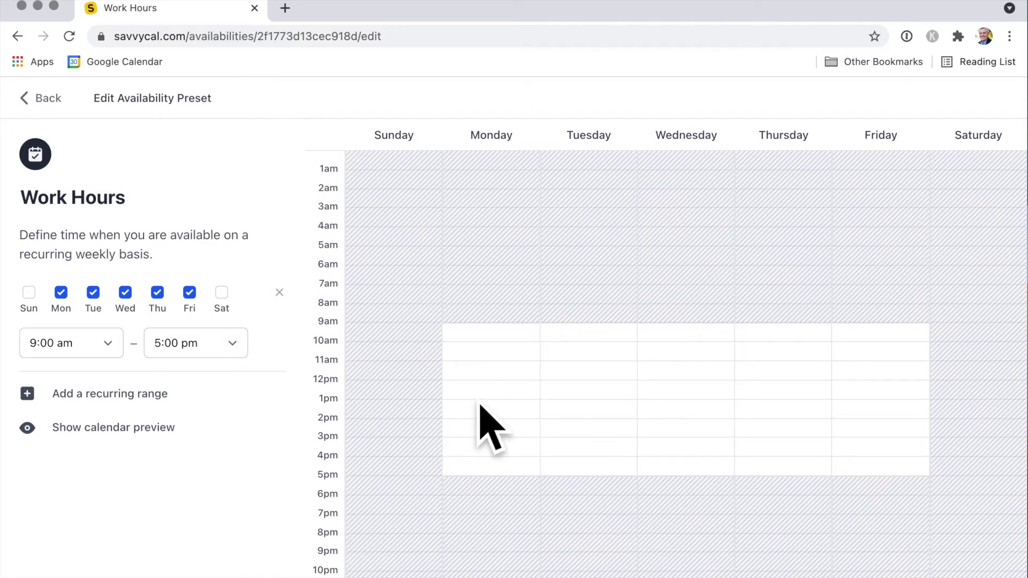
left_click(121, 352)
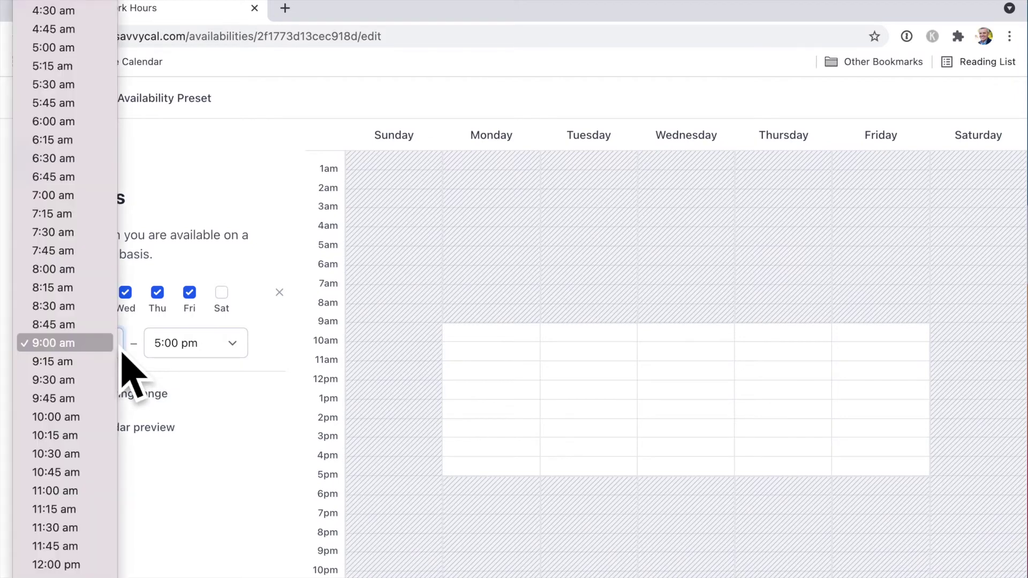
left_click(122, 354)
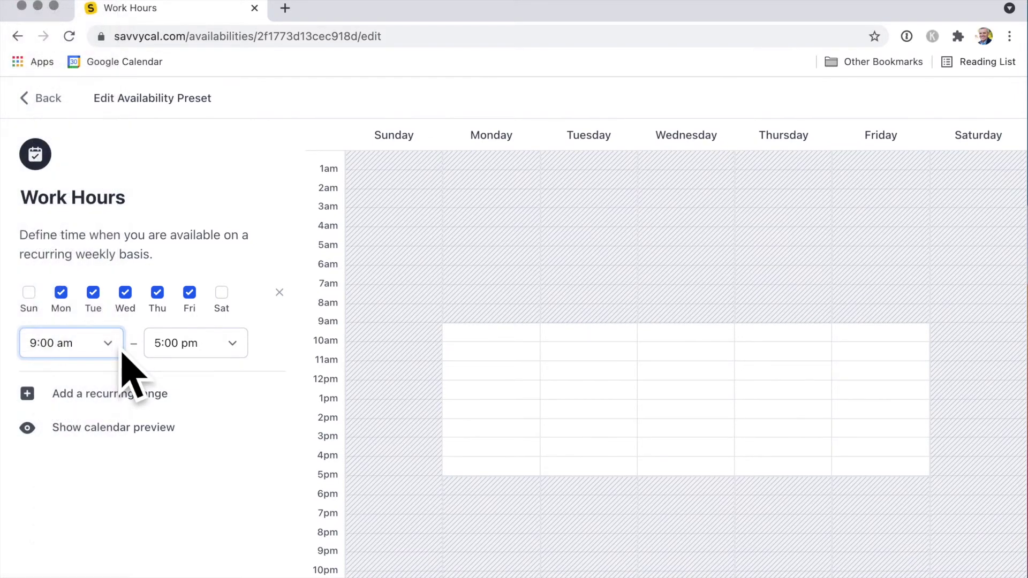
left_click(247, 354)
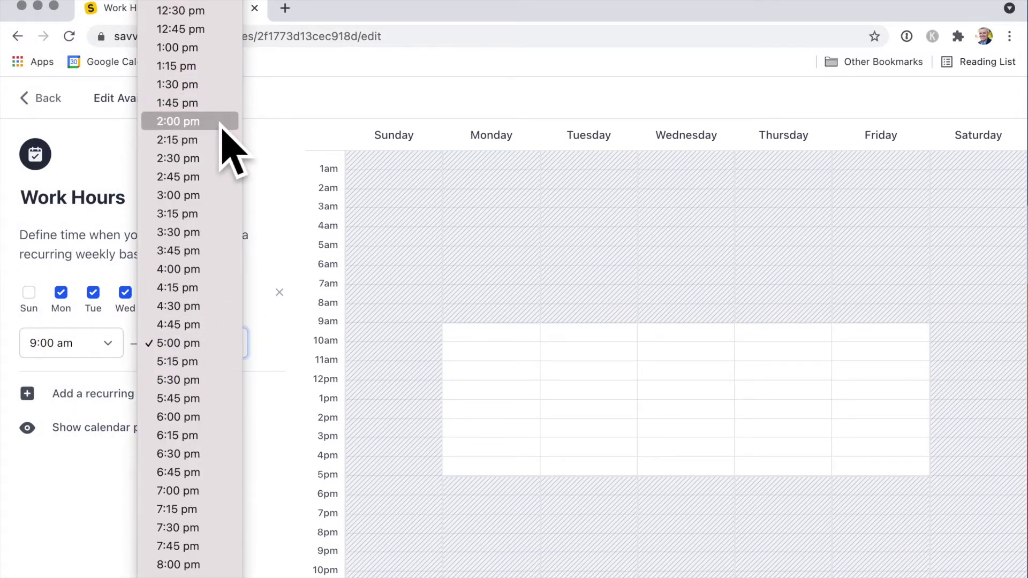
key("Escape")
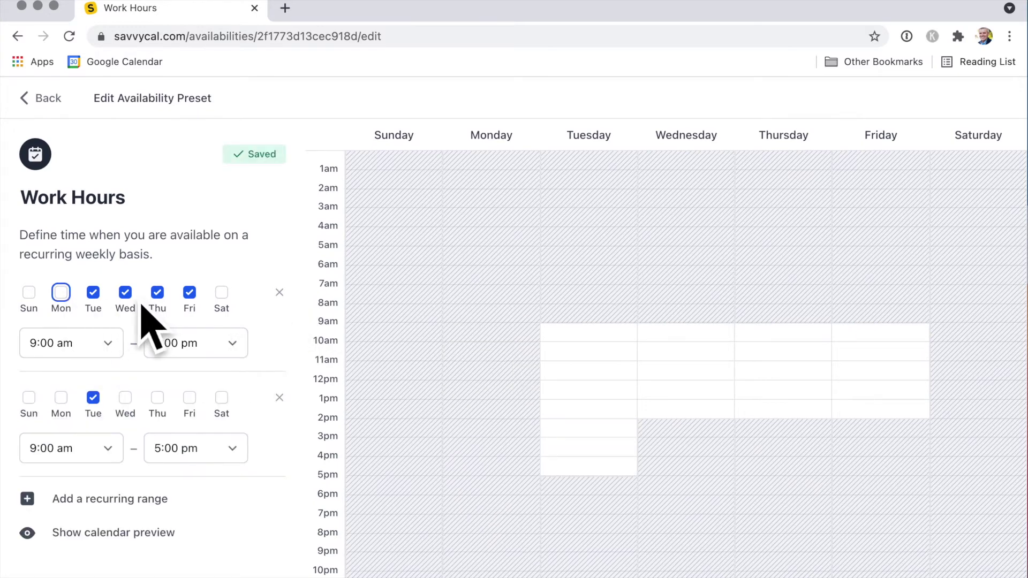
Step: Drop Wednesday, Thursday and Friday from the first range and end it at 11:30 am
left_click(129, 300)
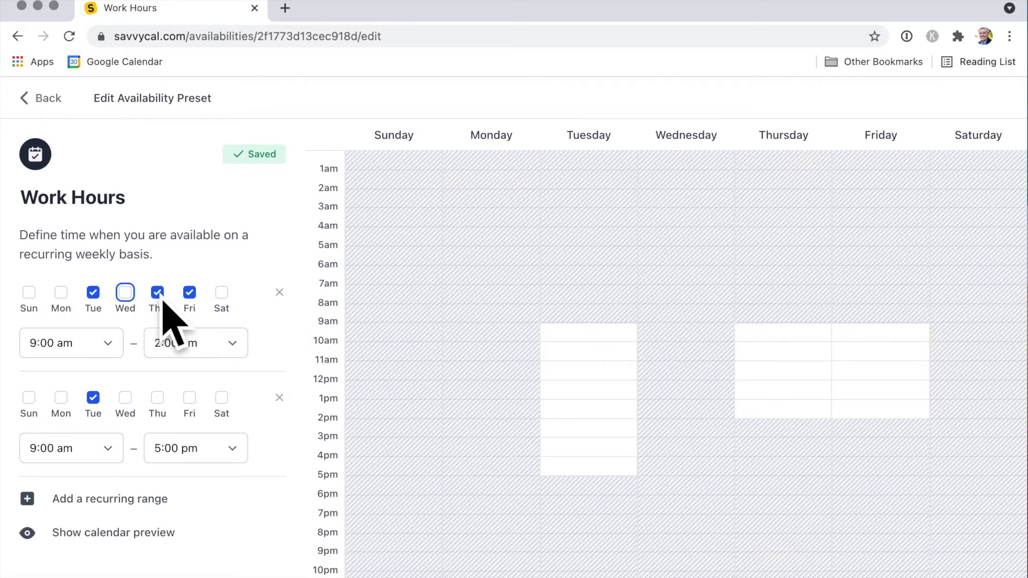
left_click(160, 295)
left_click(190, 293)
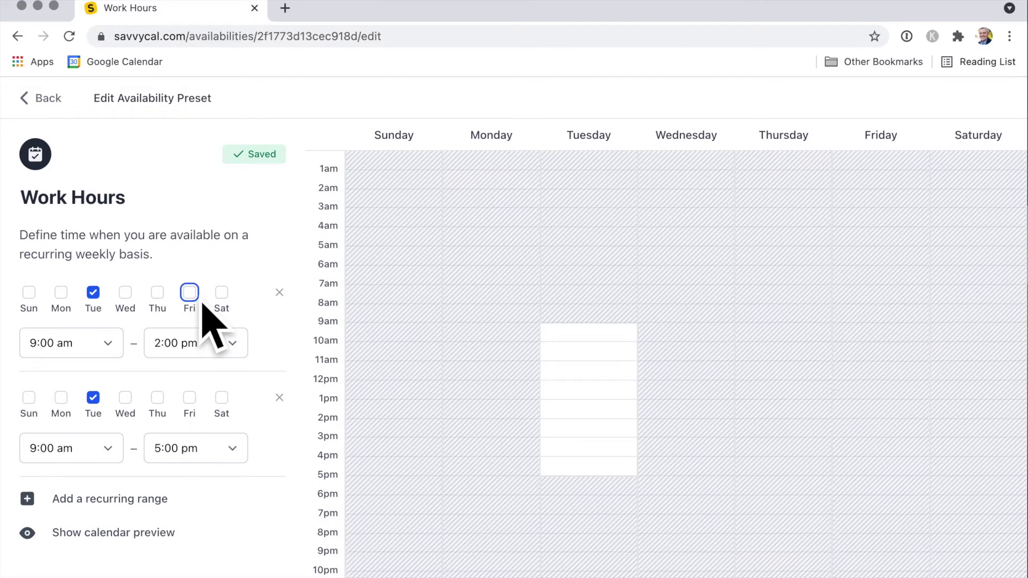
left_click(247, 350)
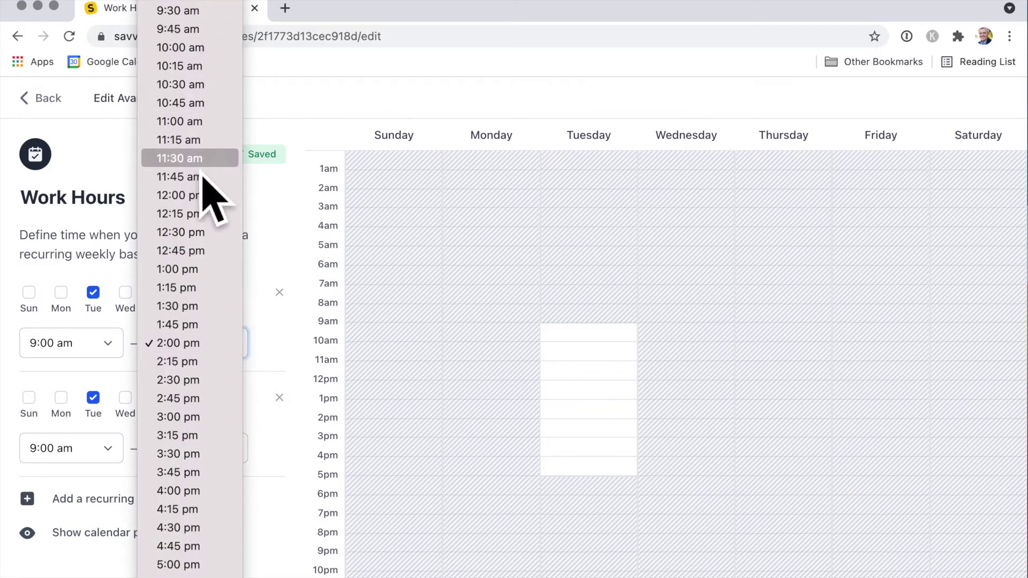
left_click(211, 161)
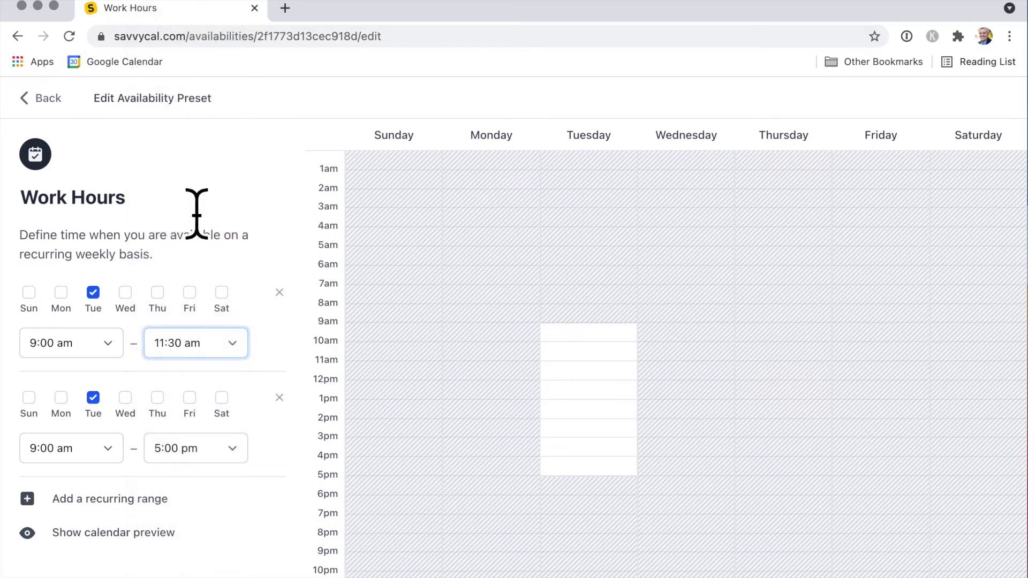
Step: Set the second availability range to 2:00 pm – 4:00 pm
left_click(123, 453)
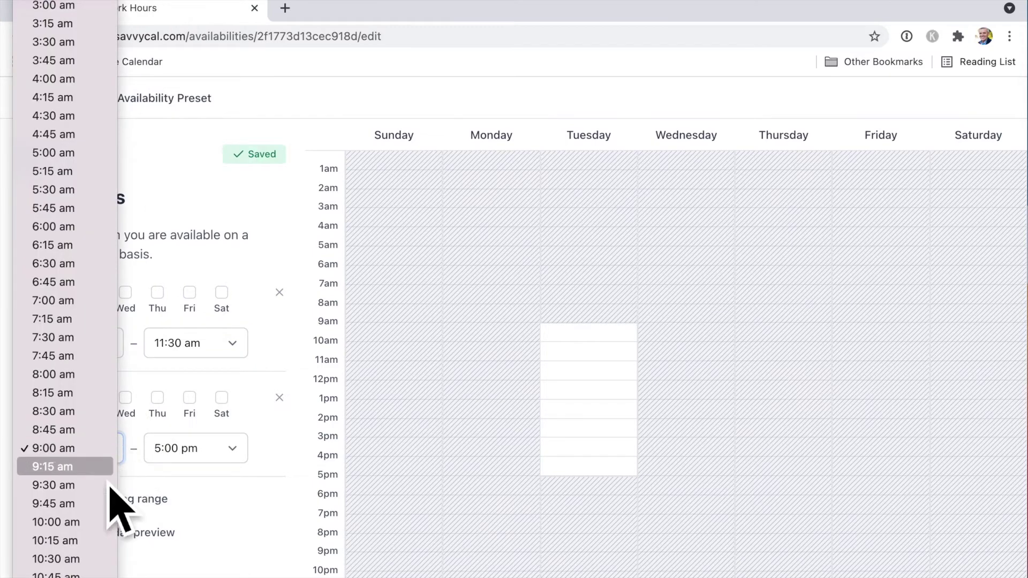
scroll(92, 506, "up", 5)
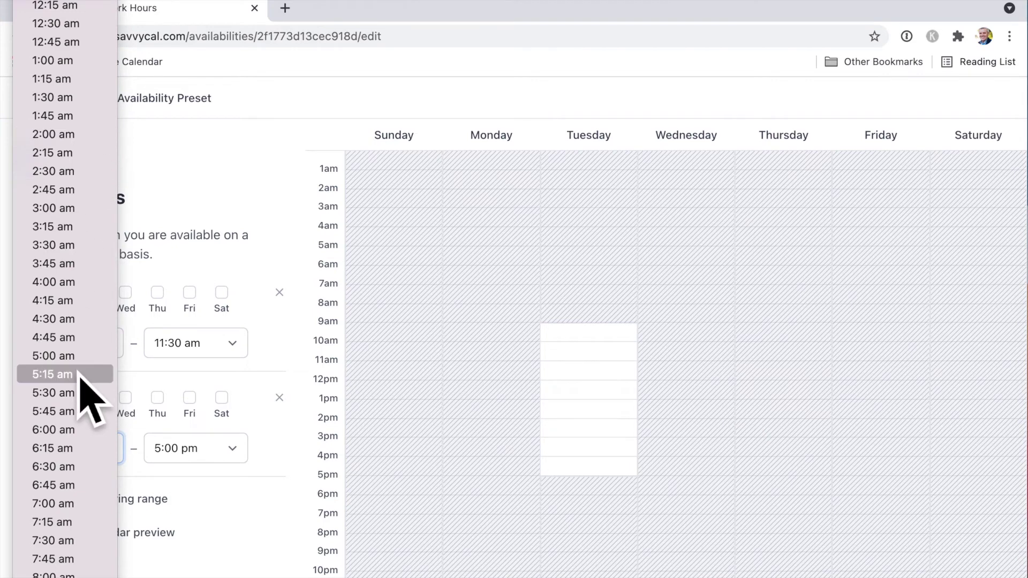
scroll(80, 385, "down", 15)
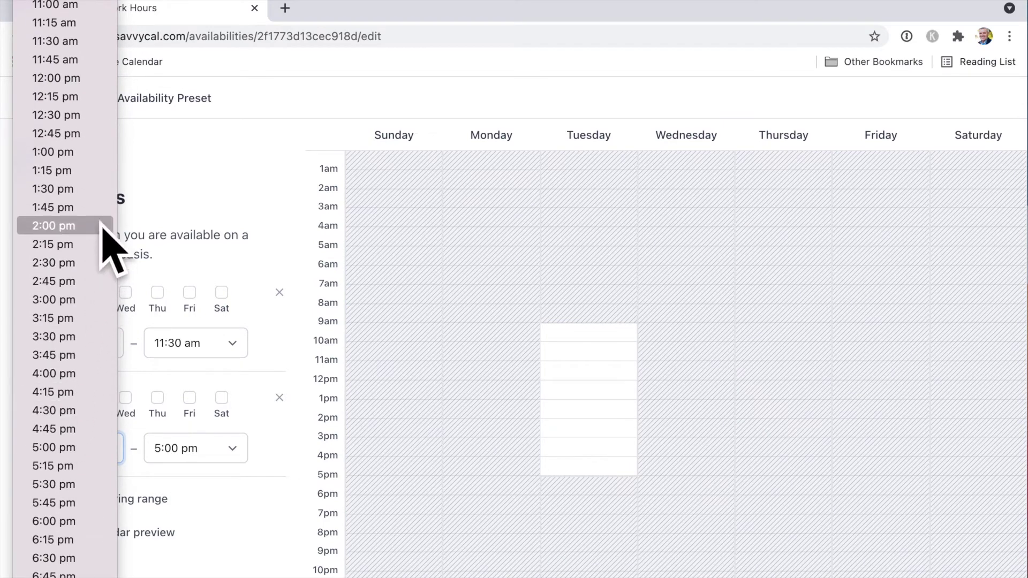
left_click(96, 229)
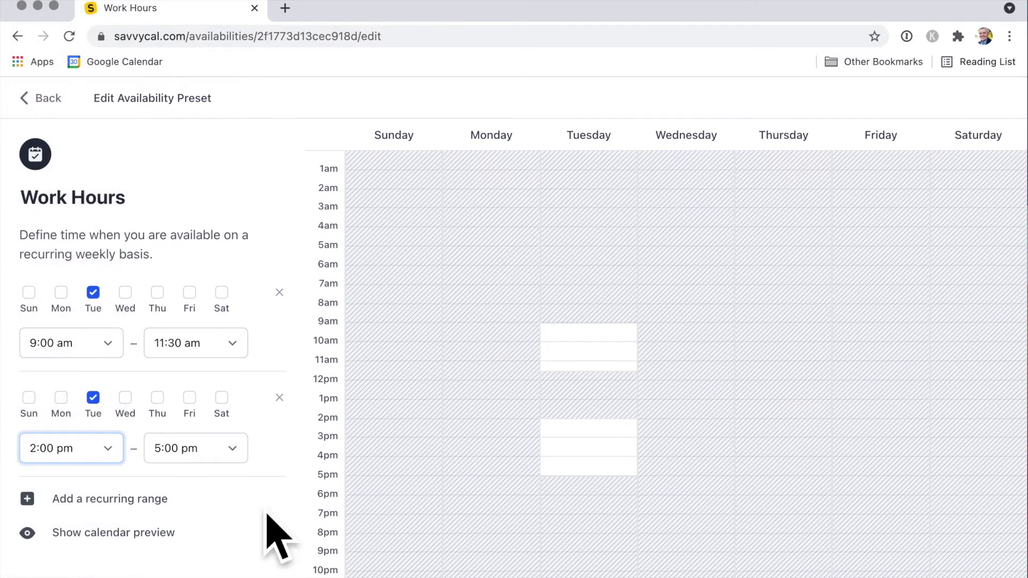
left_click(248, 456)
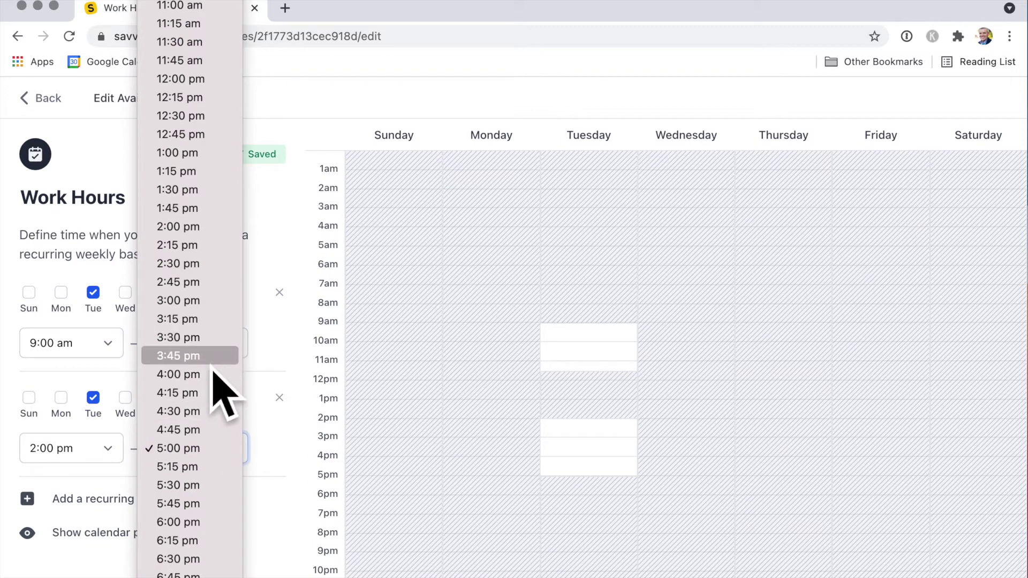
key("Escape")
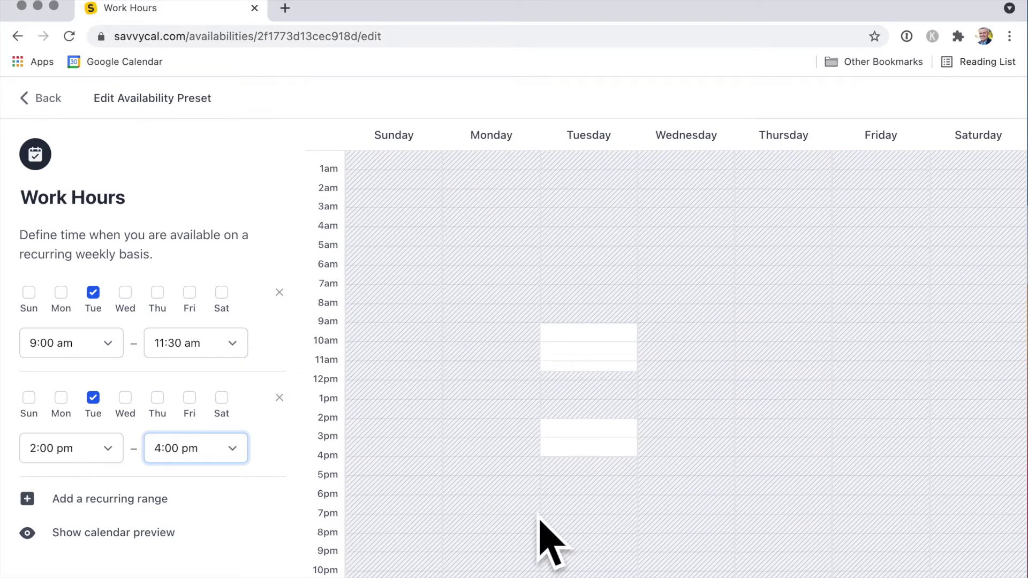
Step: Return to the Links settings and leave Minimum Notice at 60 minutes
left_click(82, 120)
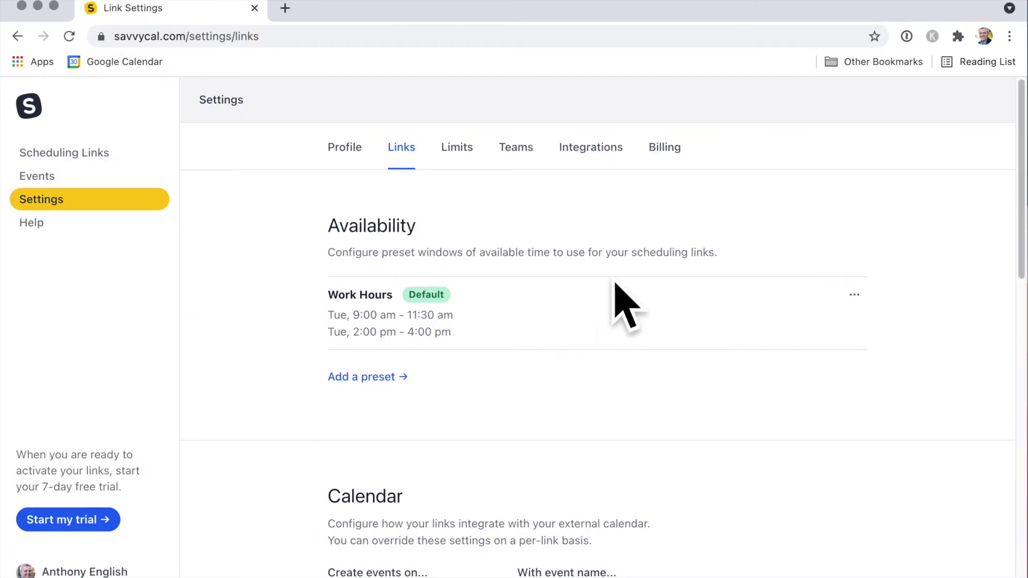
scroll(500, 444, "down", 5)
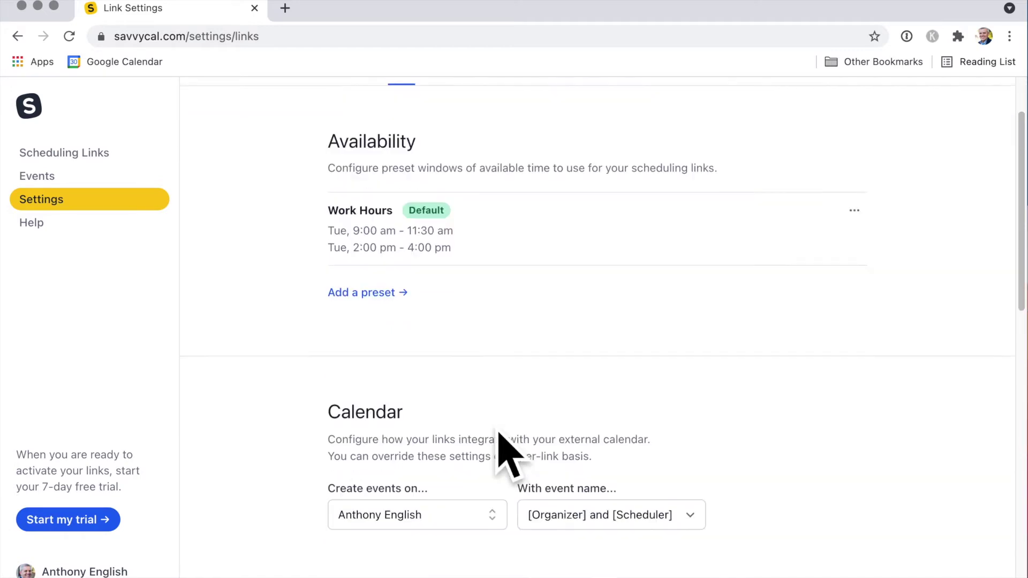
scroll(499, 439, "down", 3)
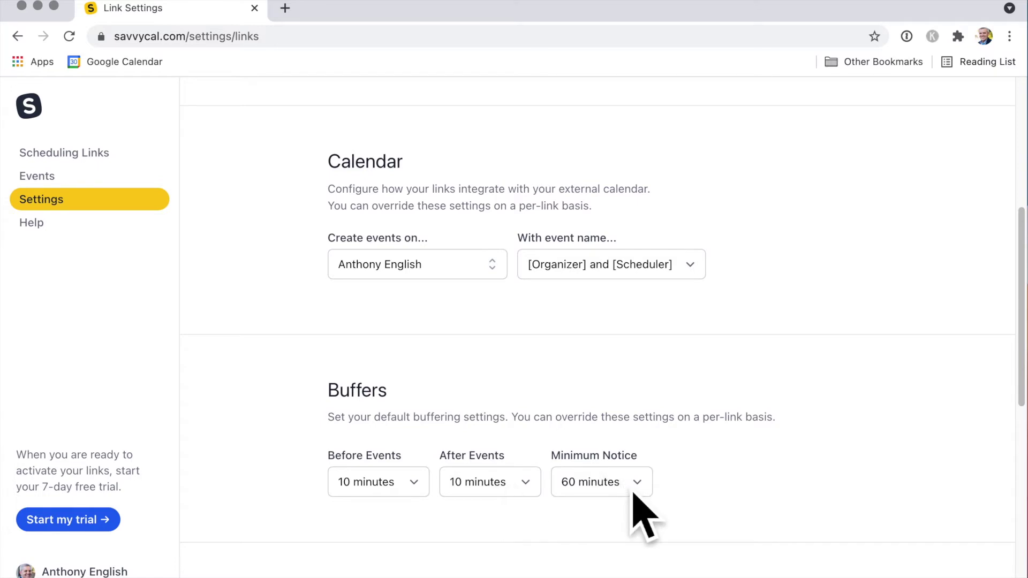
scroll(638, 509, "down", 2)
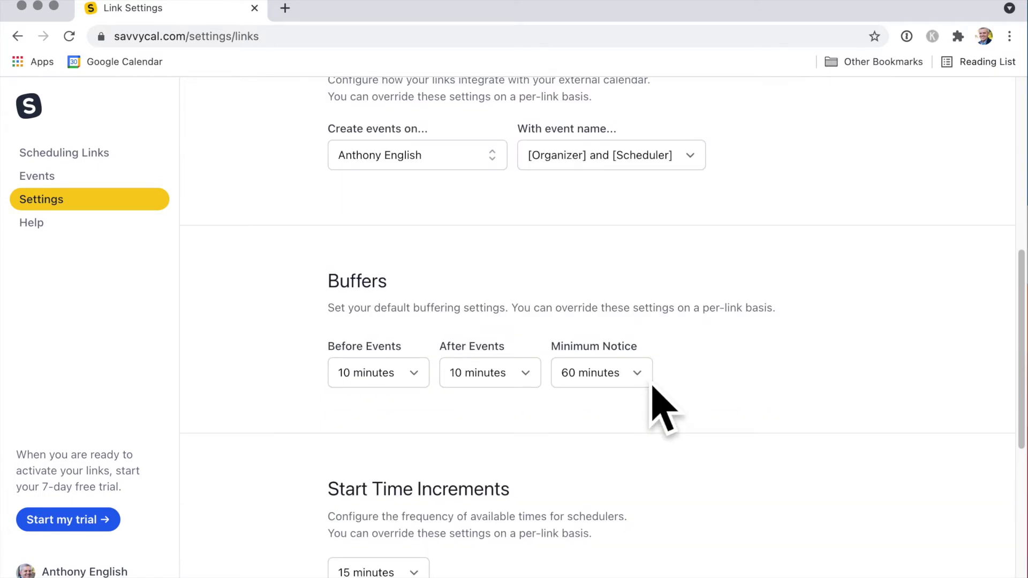
left_click(650, 383)
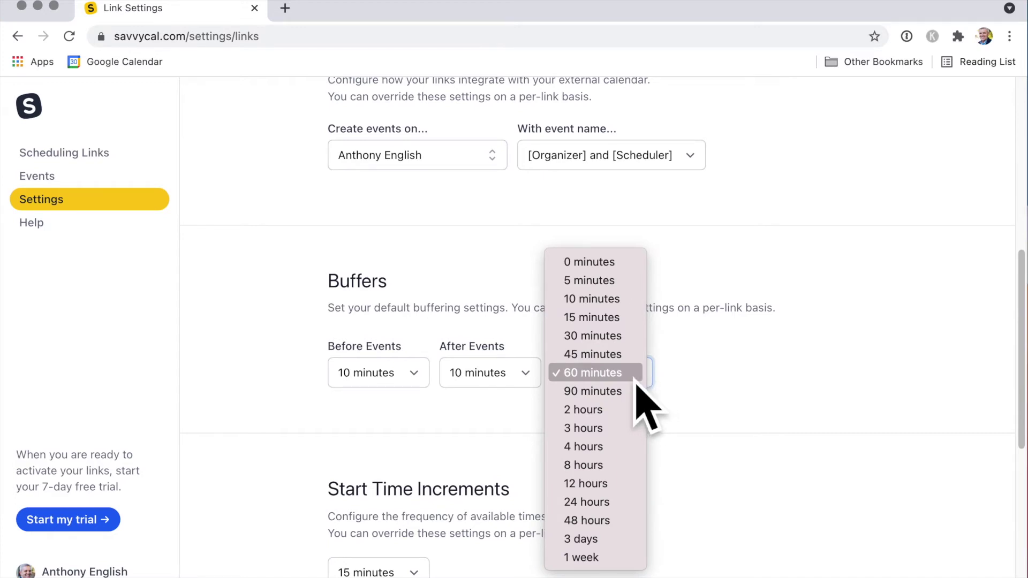
left_click(690, 404)
Step: Keep Start Time Increments at 15 minutes, then go to the Limits settings
scroll(692, 403, "down", 3)
scroll(702, 423, "down", 5)
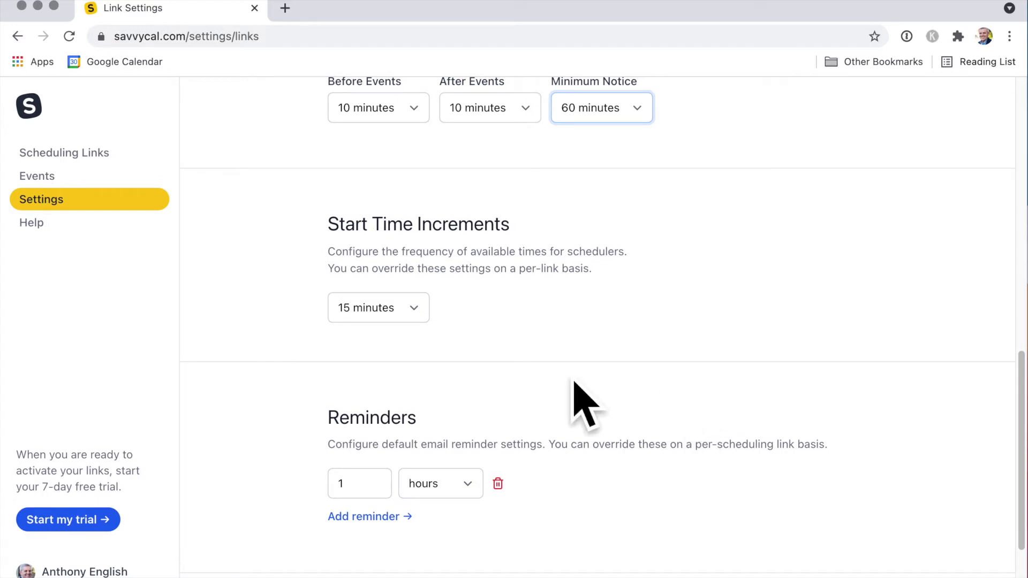
left_click(428, 320)
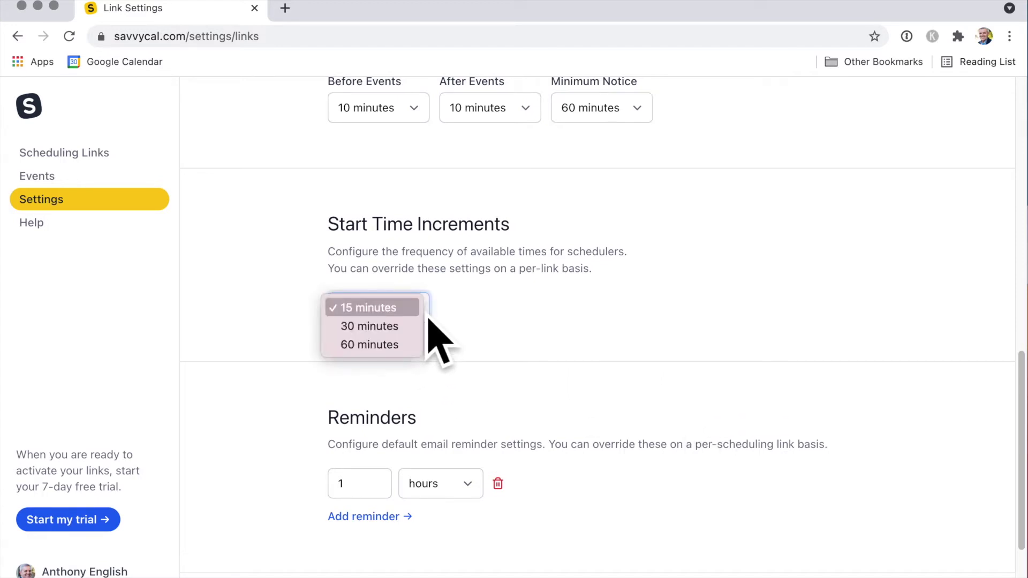
left_click(429, 319)
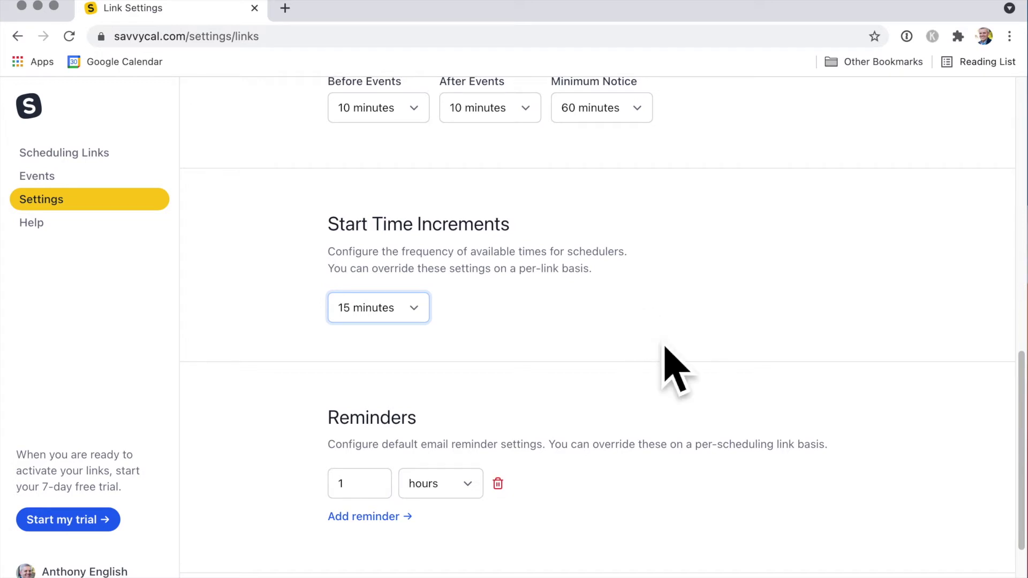
scroll(651, 551, "down", 2)
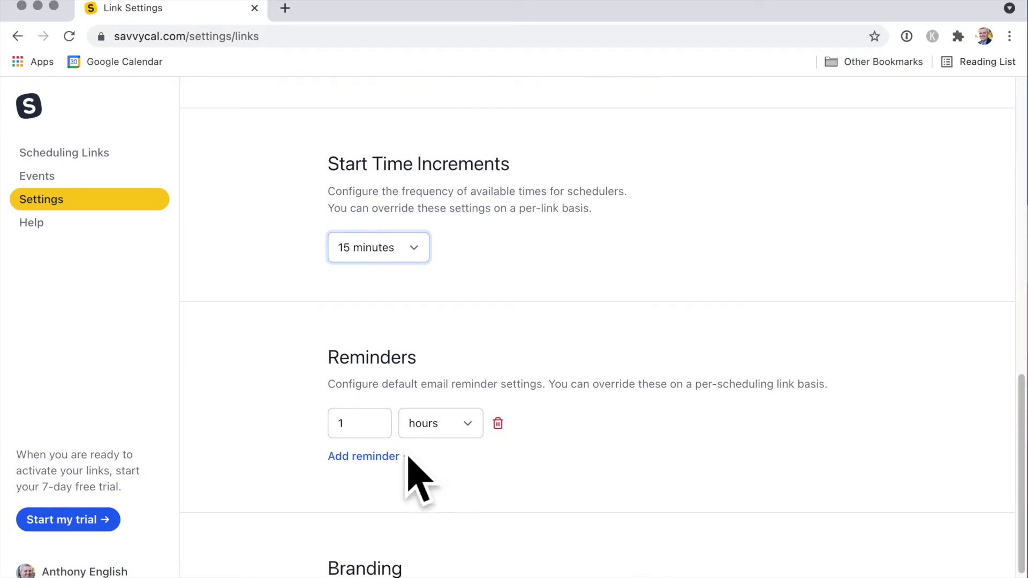
scroll(600, 436, "down", 2)
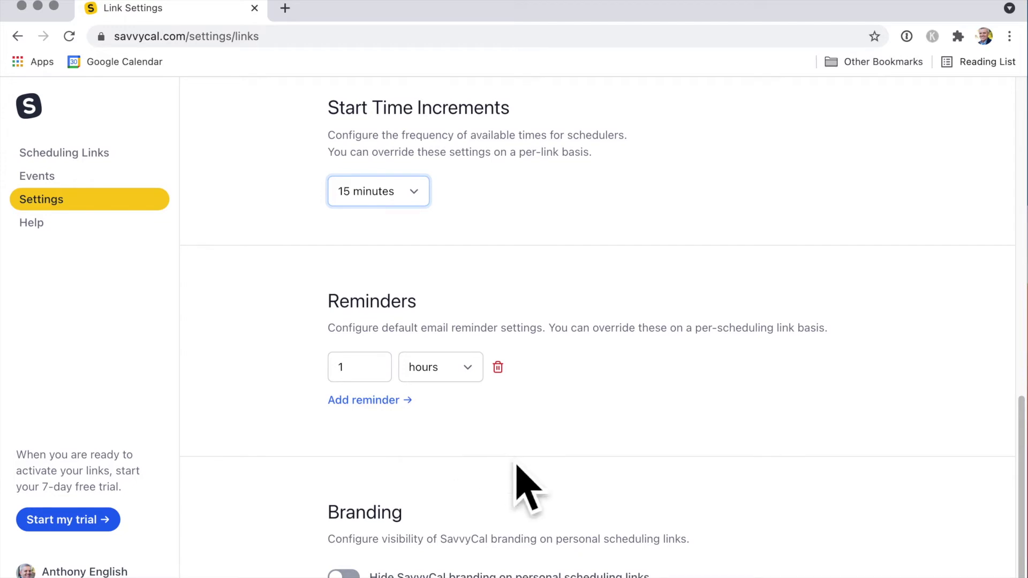
scroll(522, 482, "down", 1)
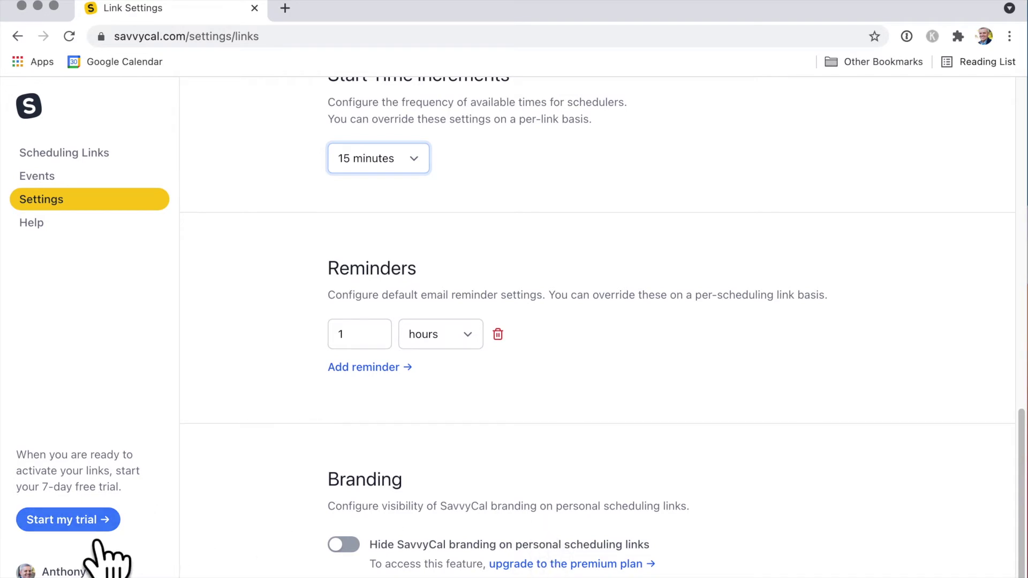
scroll(391, 374, "up", 15)
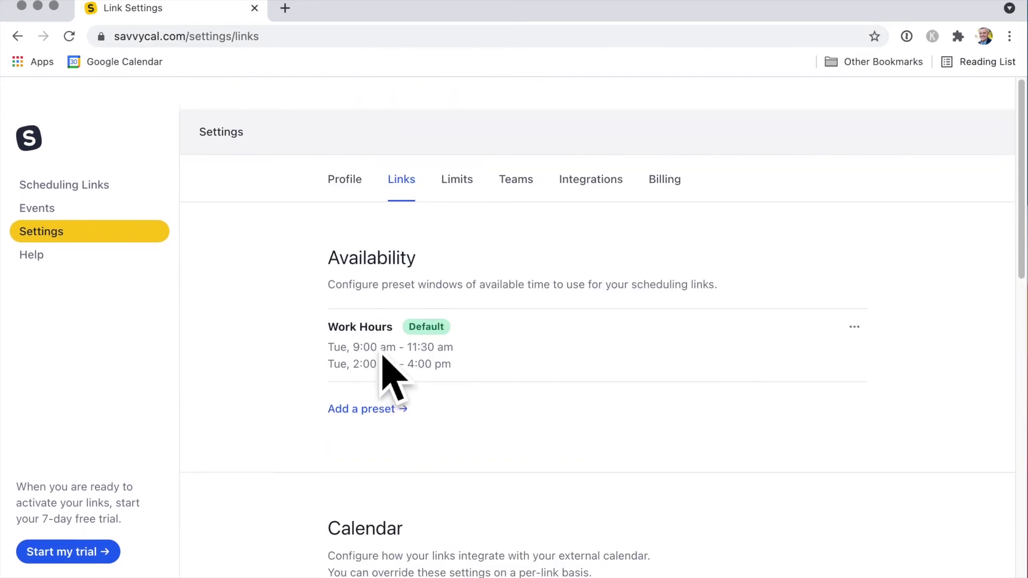
left_click(491, 166)
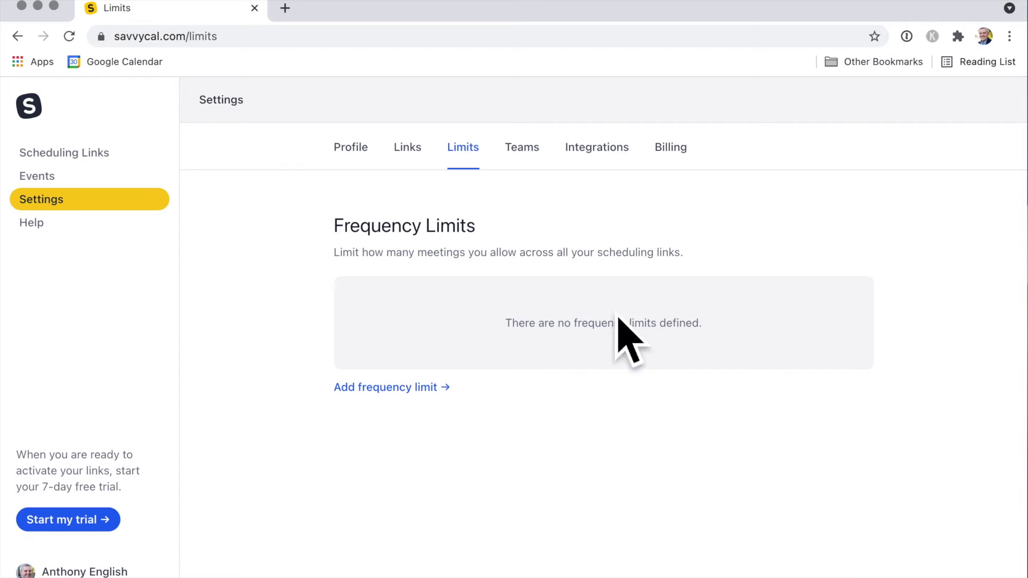
Step: After reviewing Frequency Limits, switch to the Teams settings, which list no teams
left_click(550, 174)
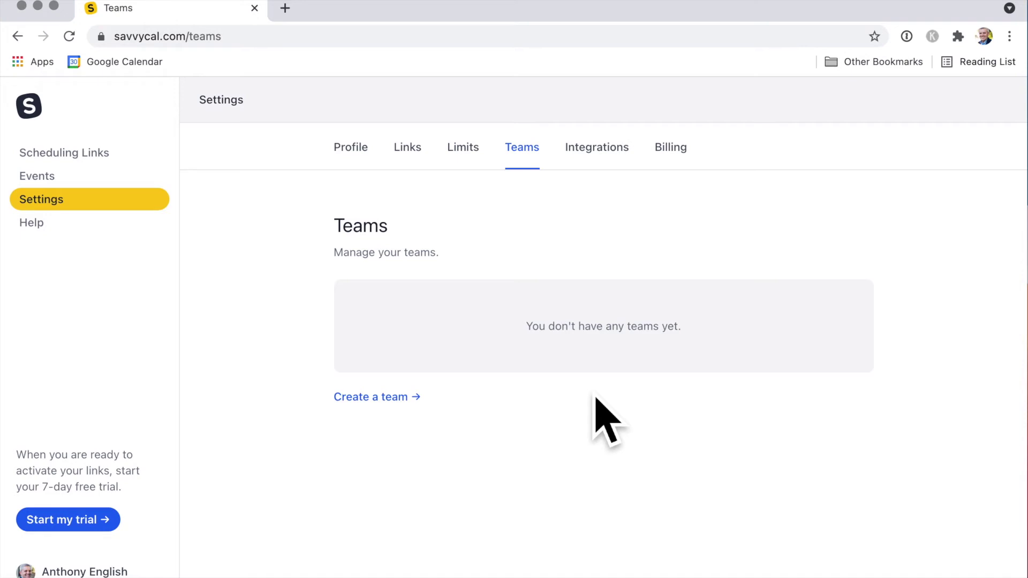
Step: Look through the Integrations and Billing settings, then browse the SavvyCal vs Calendly comparison page
left_click(635, 161)
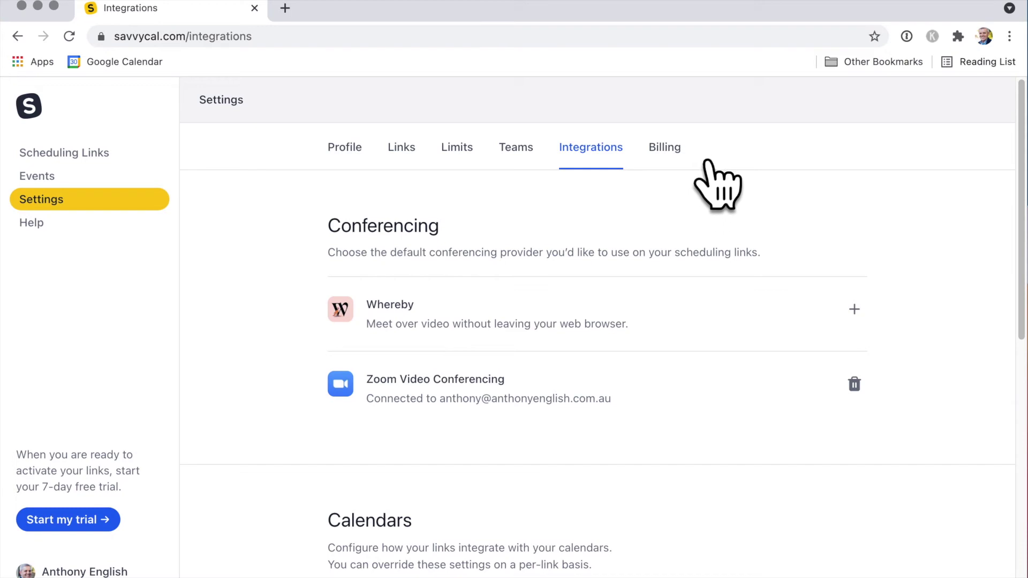
left_click(39, 526)
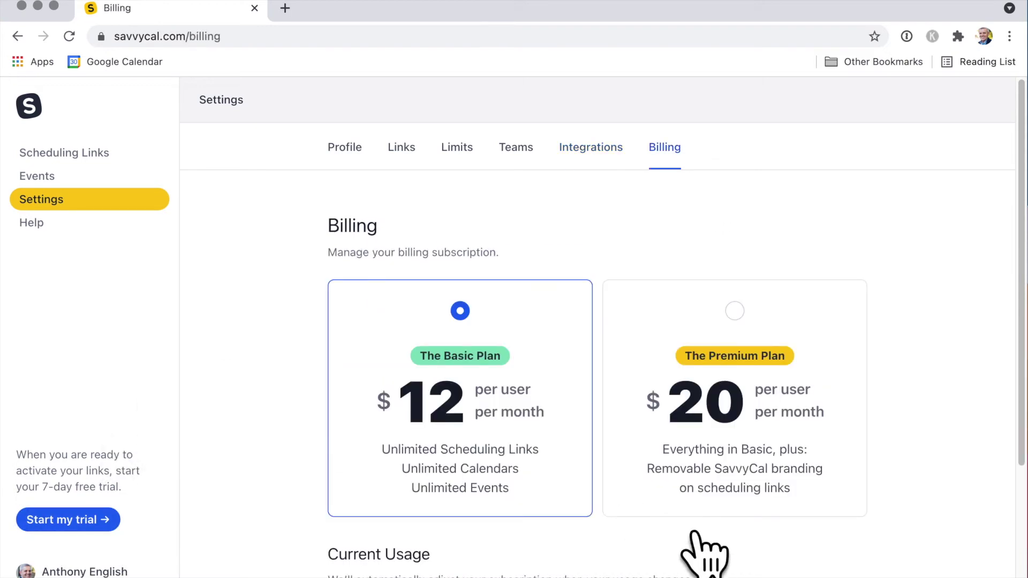
scroll(695, 535, "down", 3)
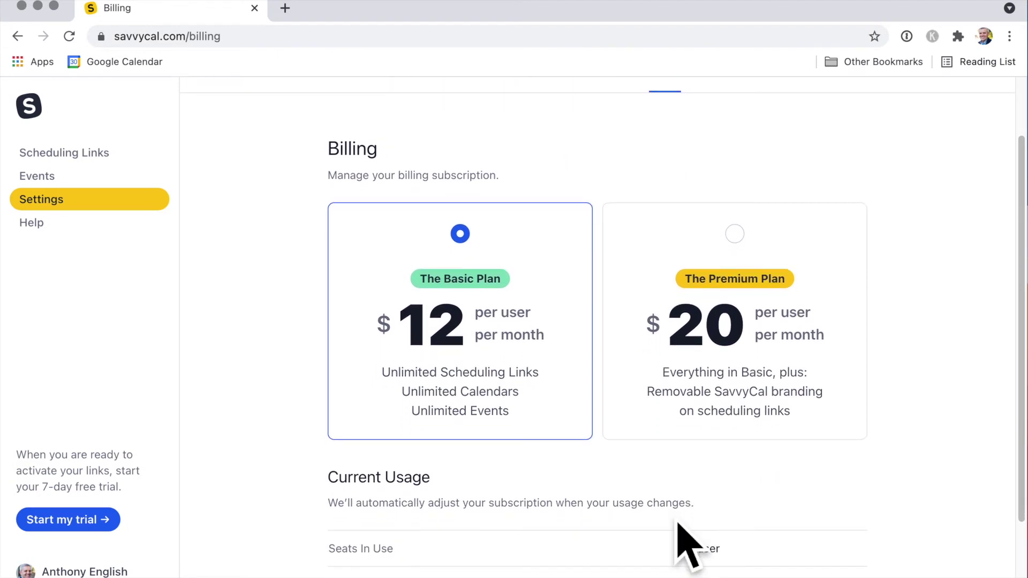
scroll(691, 546, "down", 2)
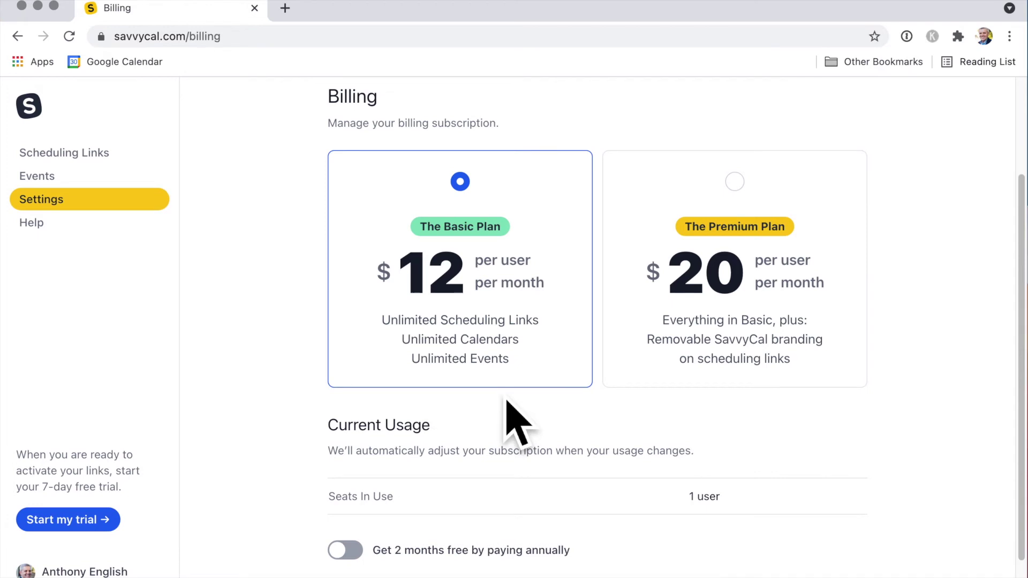
scroll(735, 412, "down", 1)
scroll(735, 413, "down", 2)
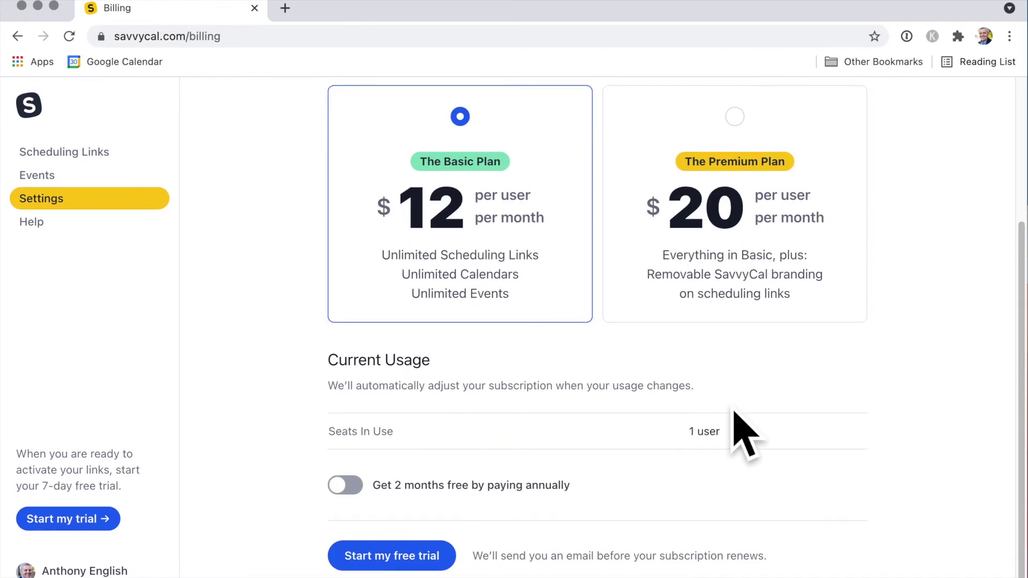
scroll(735, 413, "up", 5)
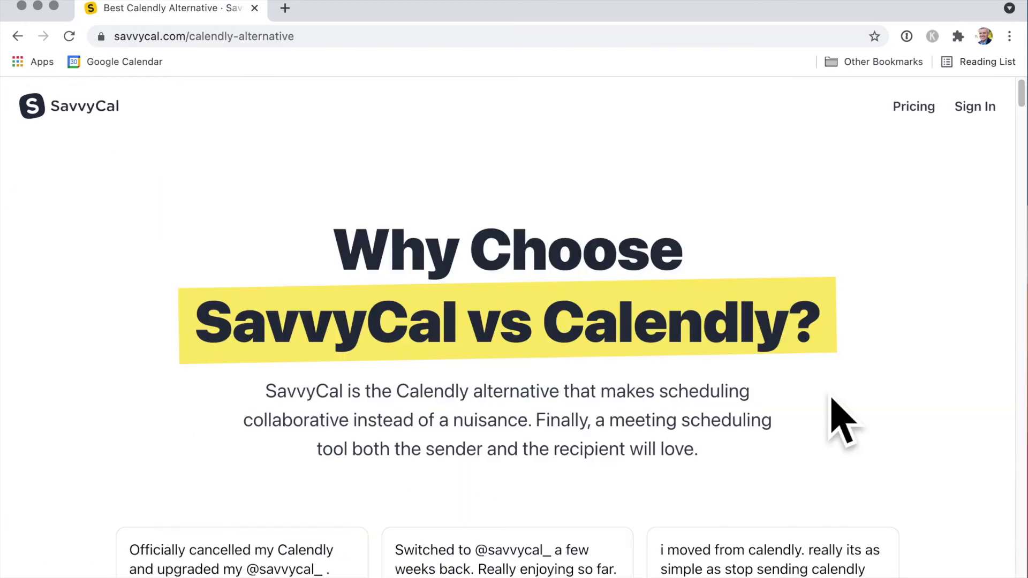
scroll(835, 412, "down", 2)
scroll(839, 422, "down", 1)
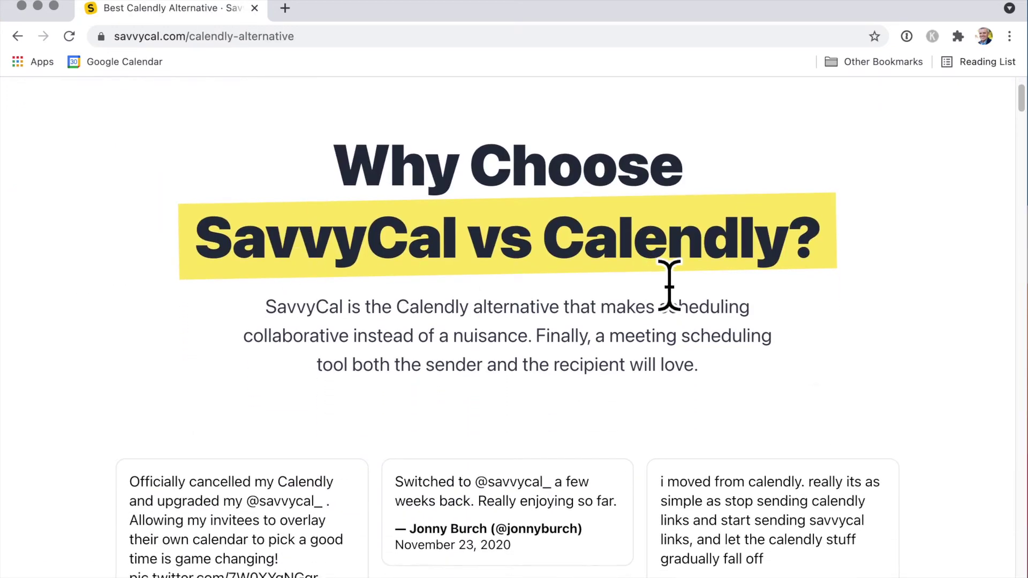
Step: Scroll past the tweet testimonials and 'Calendly was a pioneer' intro to 'So what sets SavvyCal apart'
scroll(669, 284, "down", 2)
scroll(677, 295, "down", 3)
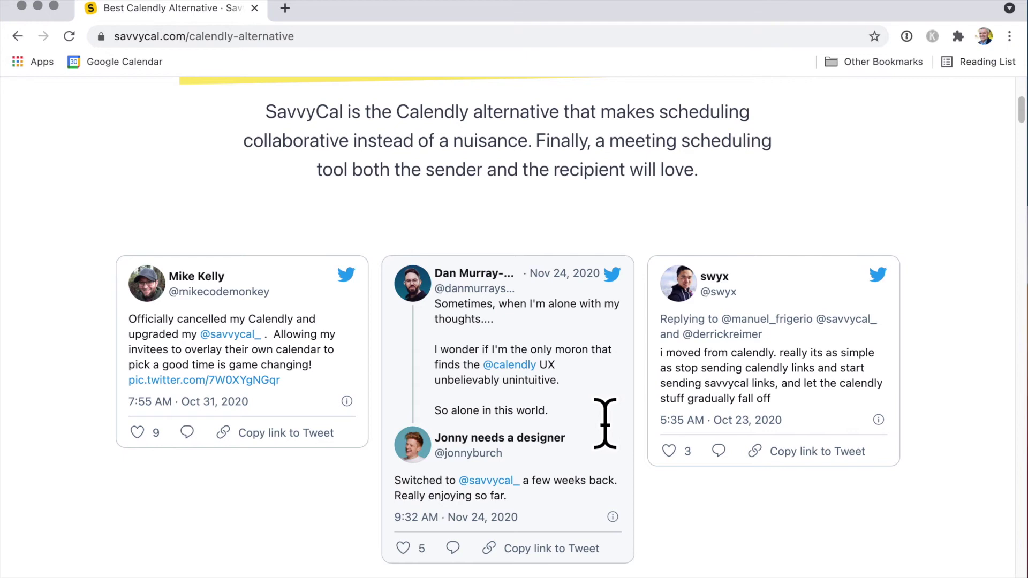
scroll(605, 423, "down", 5)
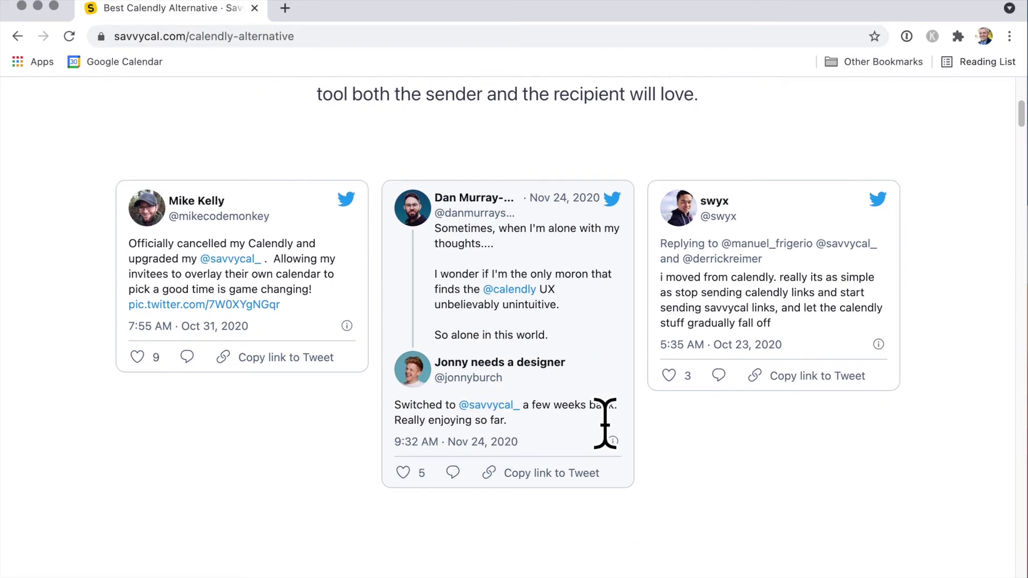
scroll(605, 423, "down", 6)
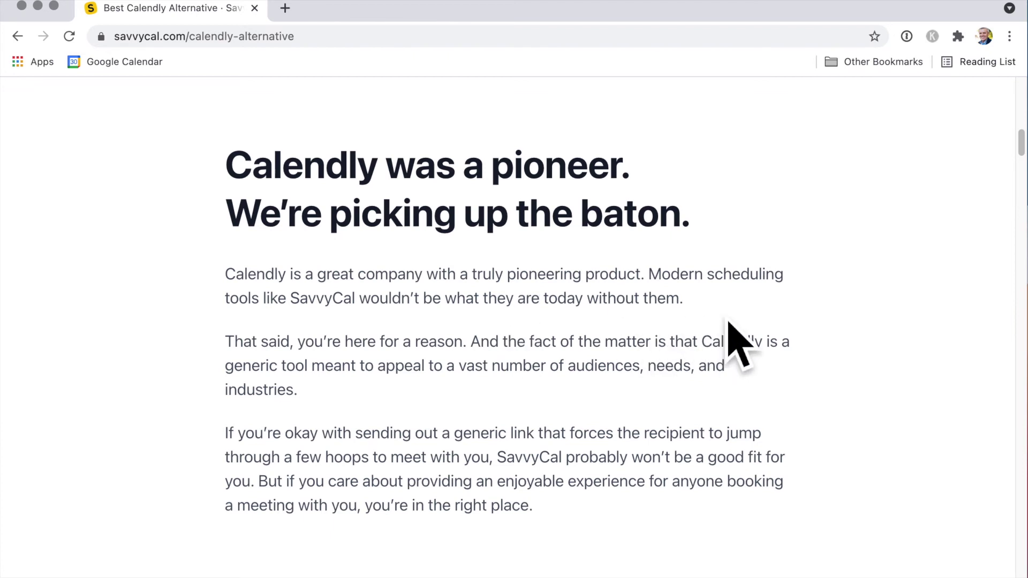
scroll(819, 394, "down", 1)
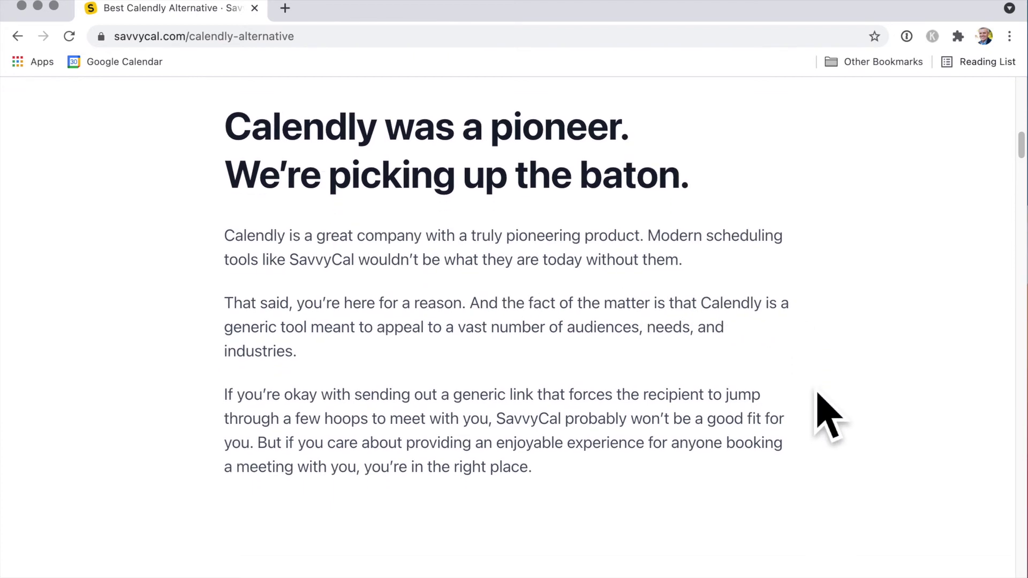
scroll(818, 396, "down", 1)
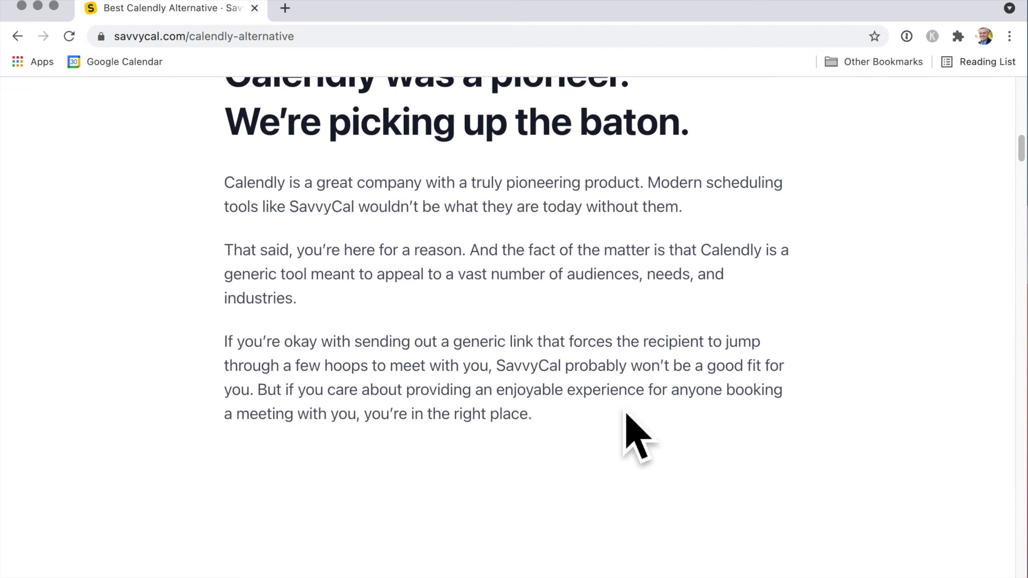
scroll(638, 437, "down", 5)
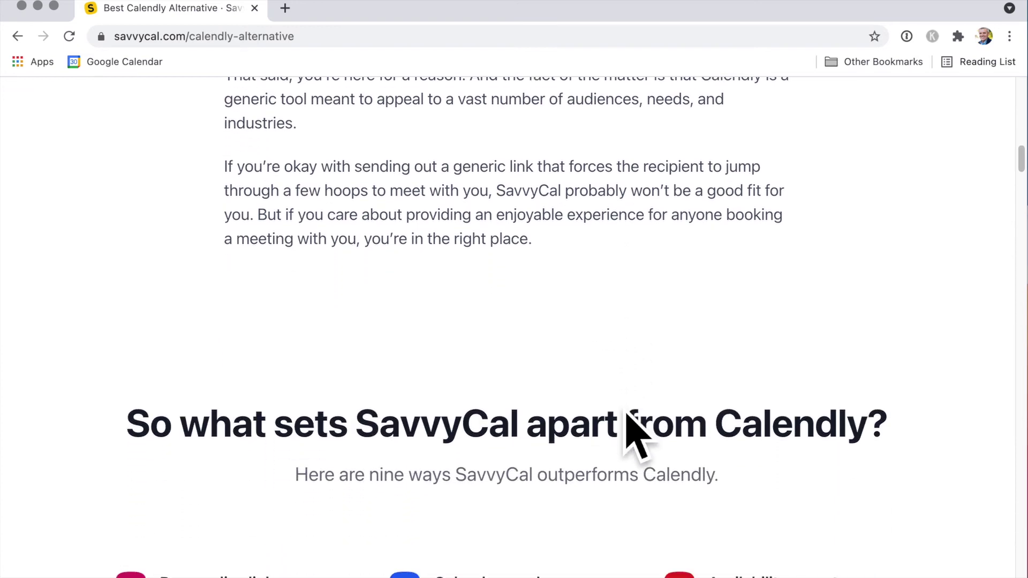
Step: Scroll through the nine feature cards from 'Personalize links' to 'We're small & scrappy'
scroll(627, 415, "down", 3)
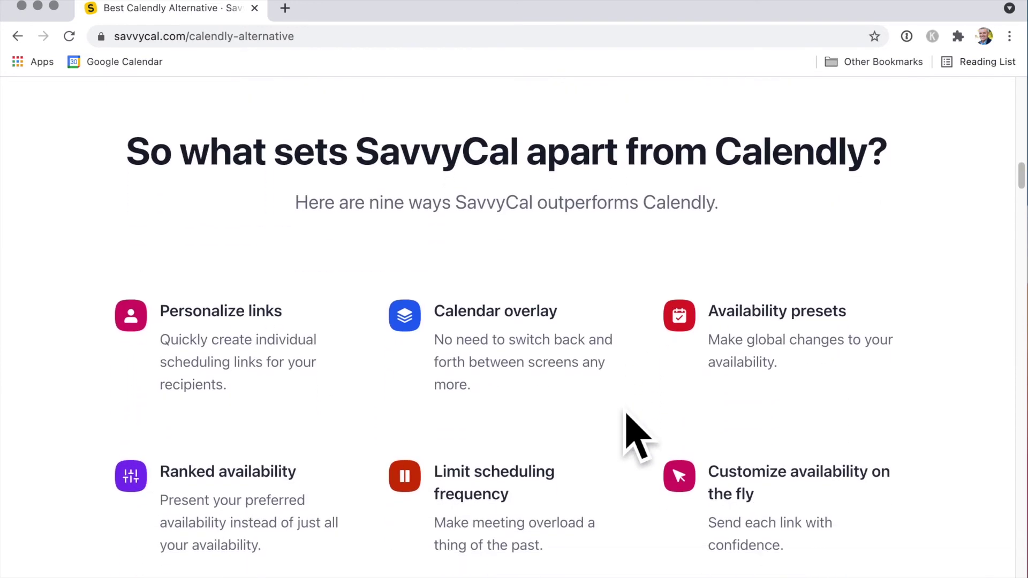
scroll(637, 436, "down", 1)
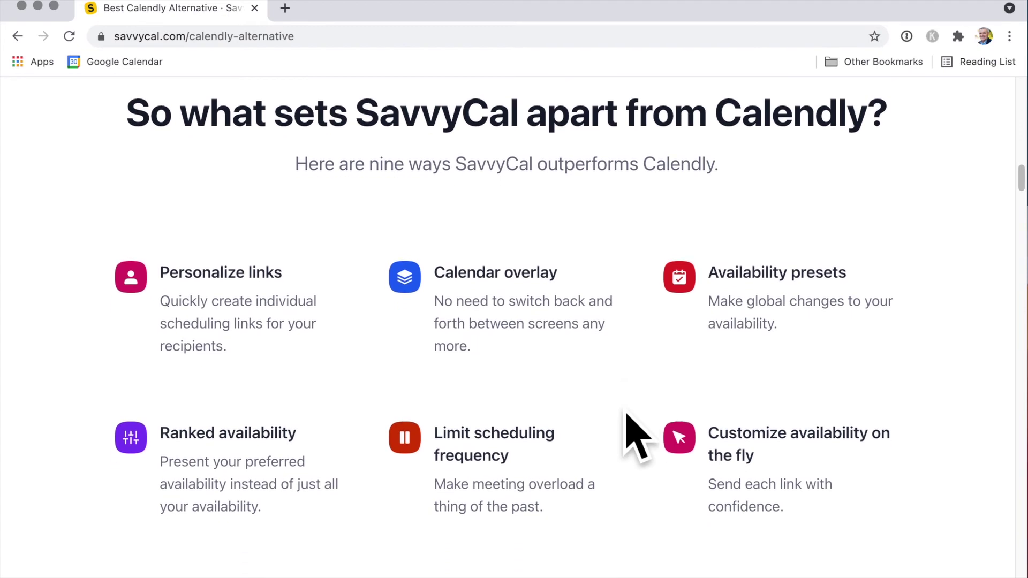
scroll(638, 436, "down", 2)
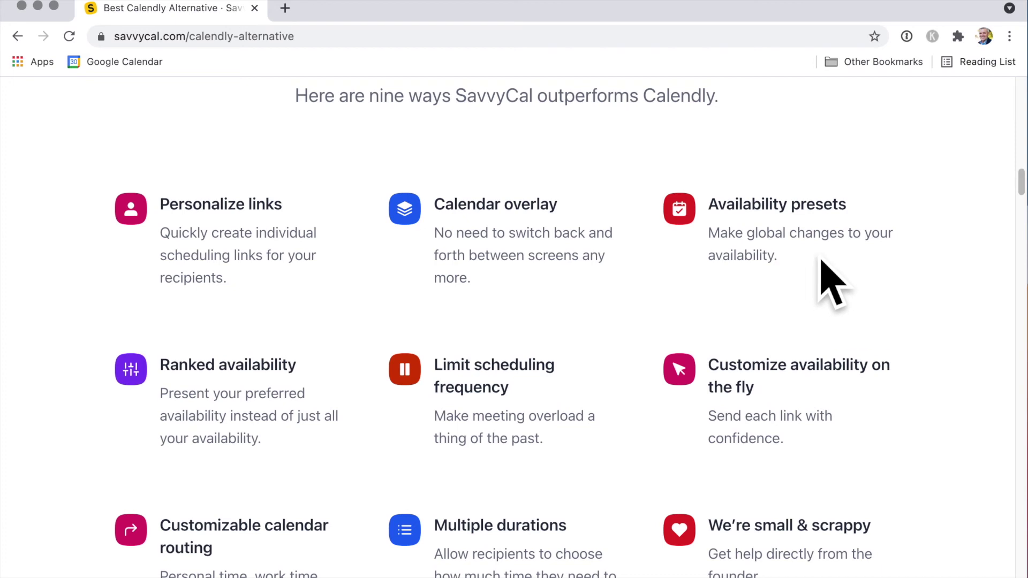
scroll(822, 268, "down", 4)
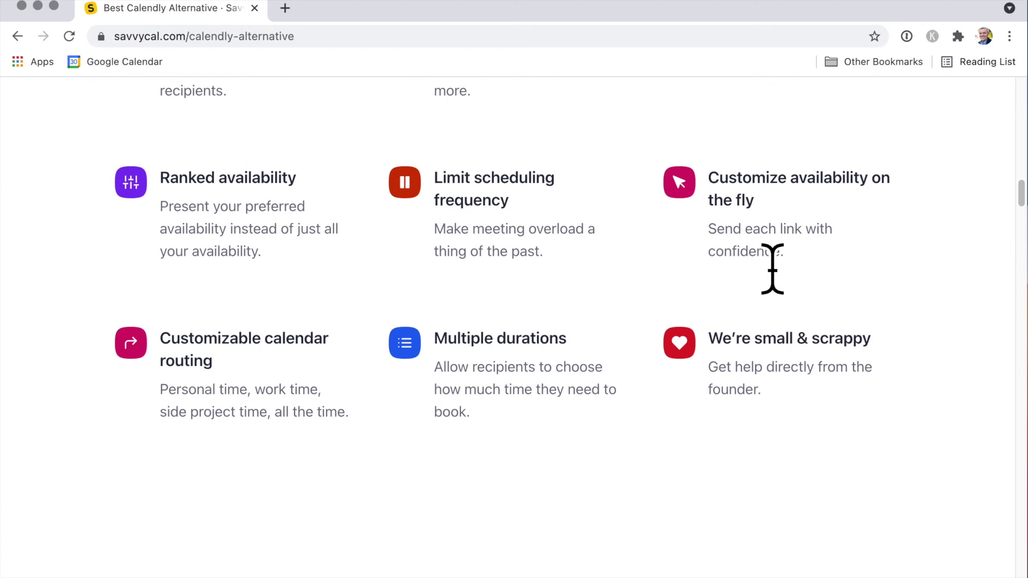
scroll(773, 268, "down", 3)
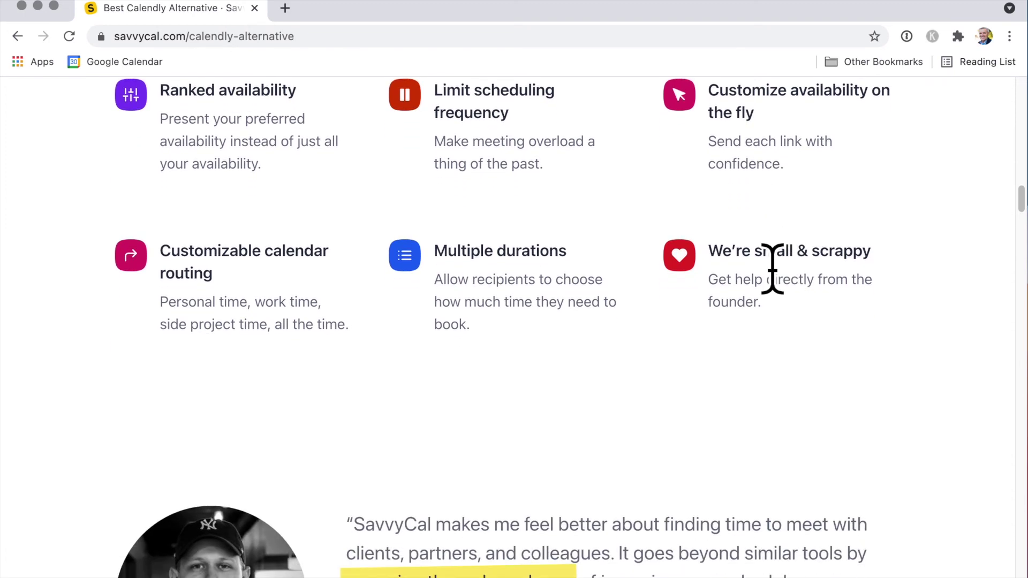
Step: Scroll past the customer quote to 'Make personalization a priority' with the Partnership Chat demo
scroll(773, 267, "down", 2)
scroll(772, 267, "down", 1)
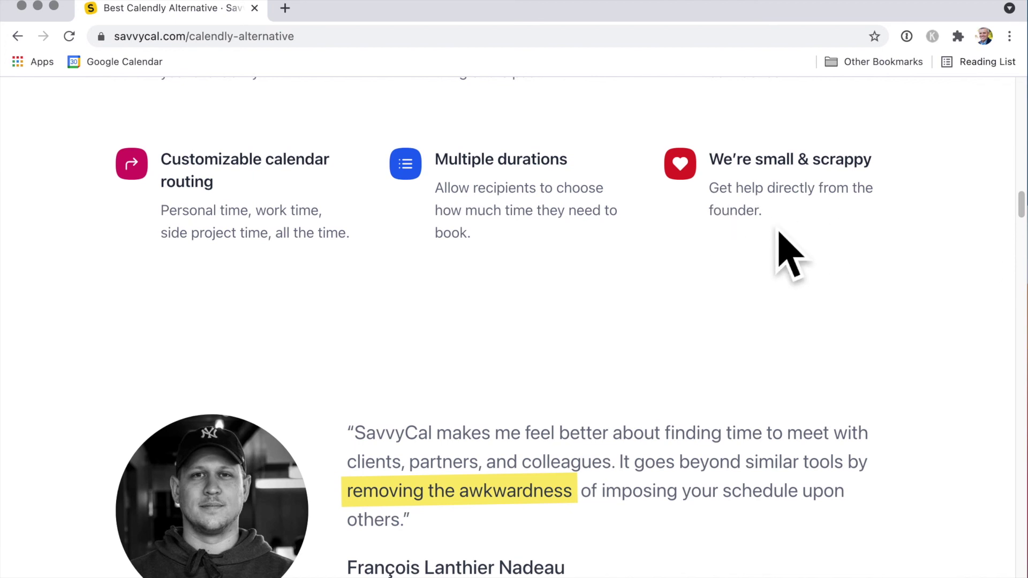
scroll(787, 251, "down", 6)
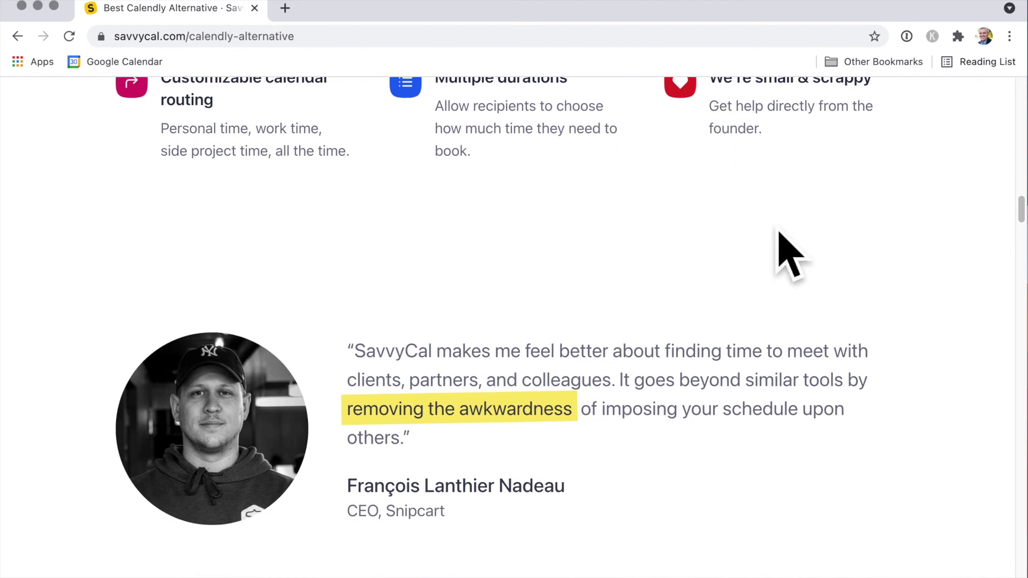
scroll(788, 255, "down", 6)
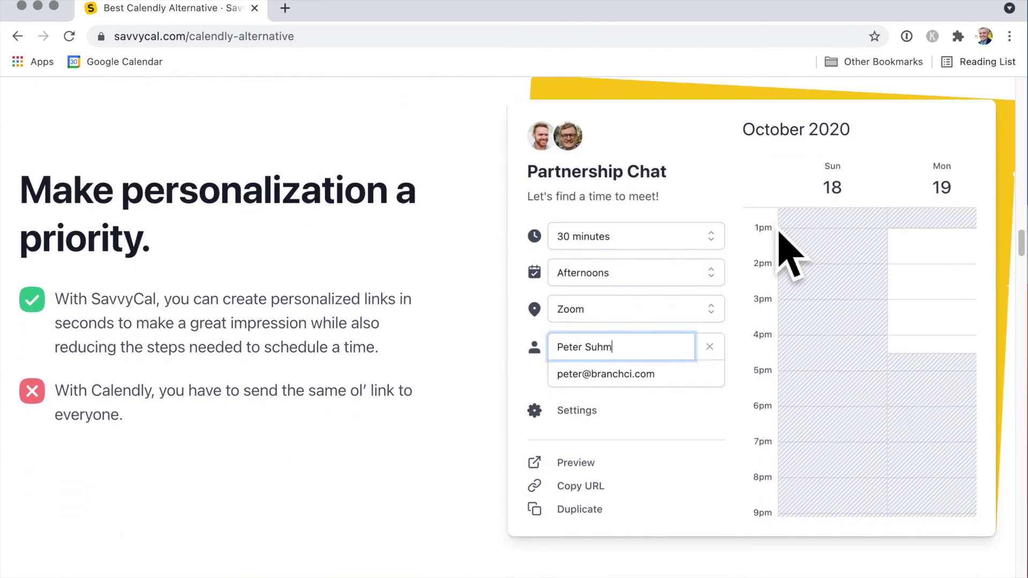
Step: Scroll through 'Instantly find a time' and 'Adjusting availability' down to 'Set preferred times you'd like to meet'
scroll(792, 256, "down", 1)
scroll(781, 234, "down", 6)
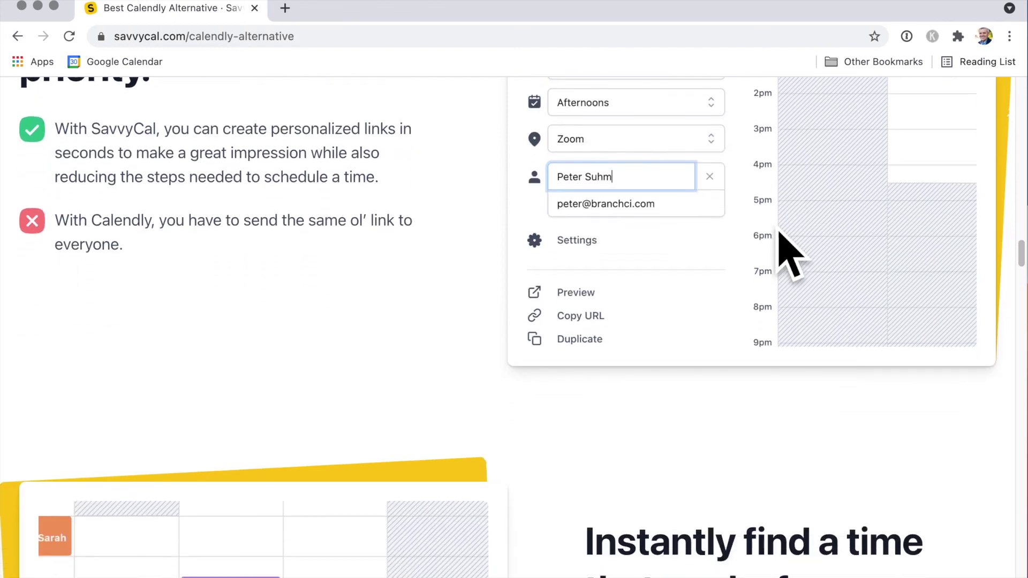
scroll(781, 236, "down", 3)
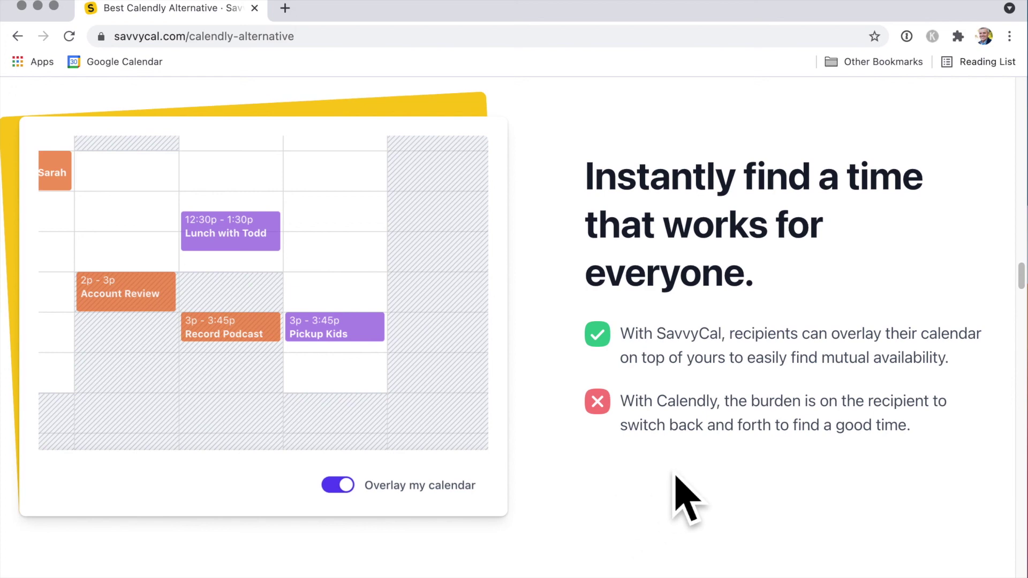
scroll(672, 480, "down", 5)
scroll(685, 498, "down", 5)
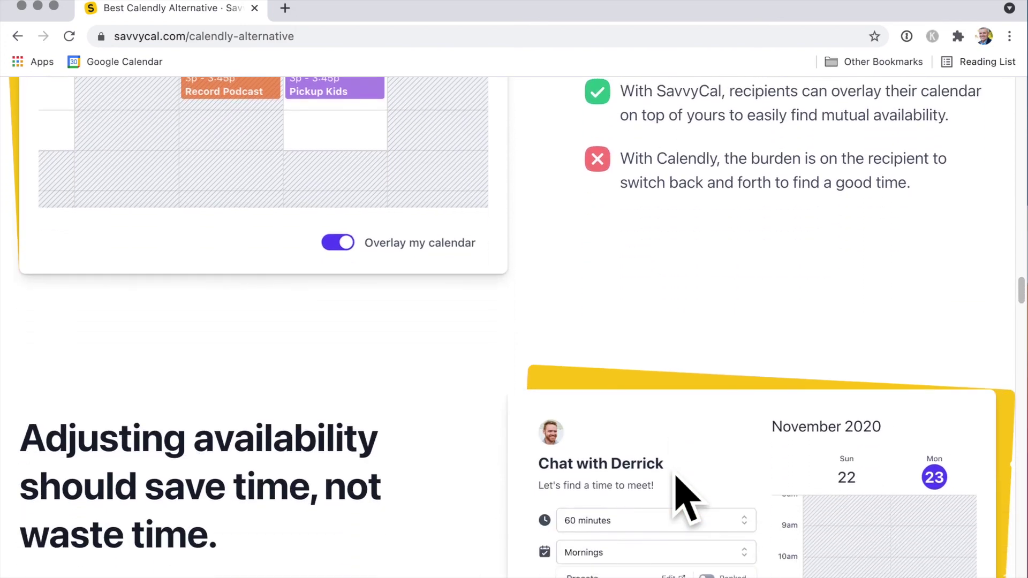
scroll(688, 501, "down", 2)
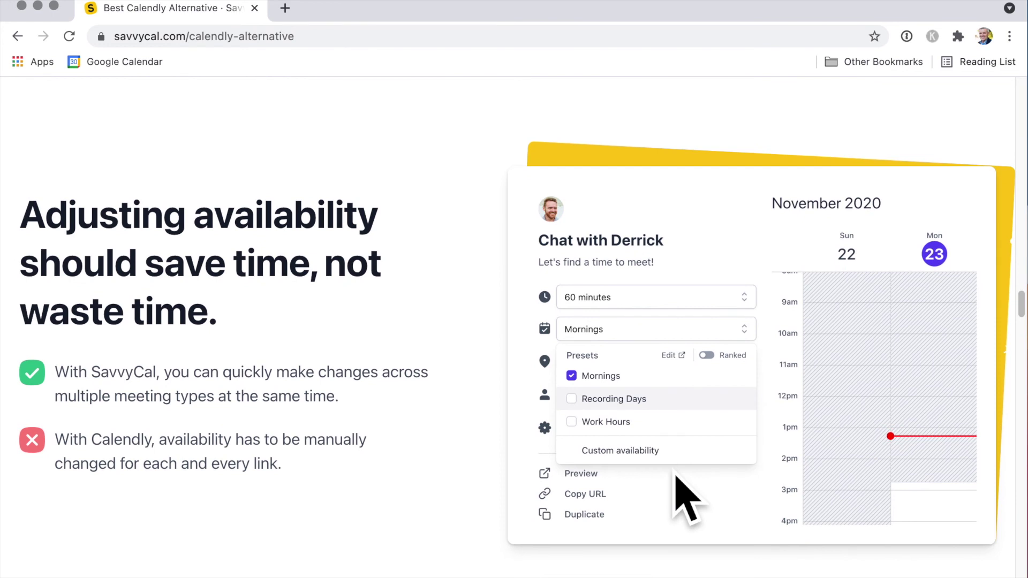
scroll(688, 501, "down", 2)
scroll(687, 500, "down", 1)
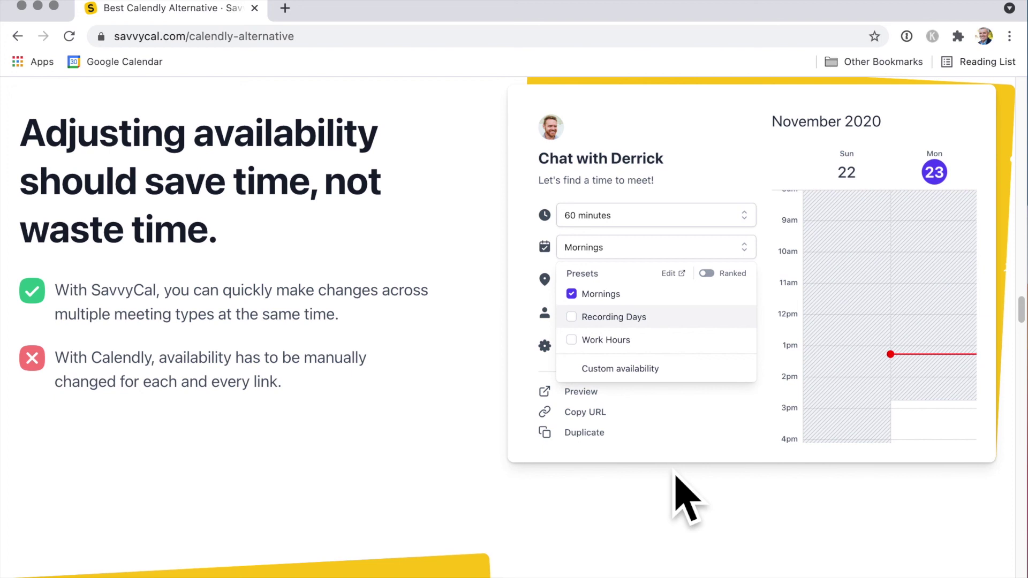
scroll(676, 476, "down", 1)
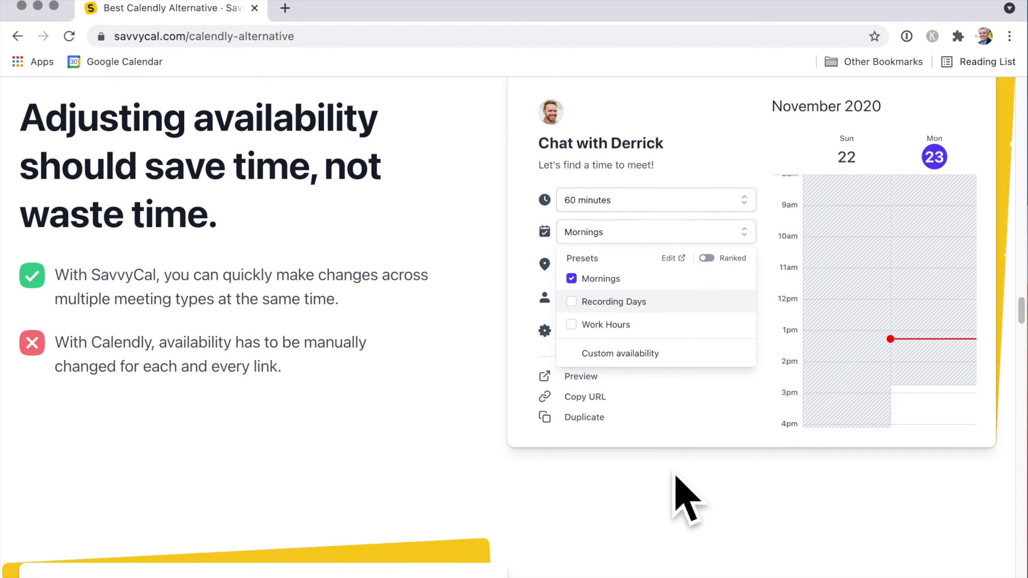
scroll(676, 476, "down", 1)
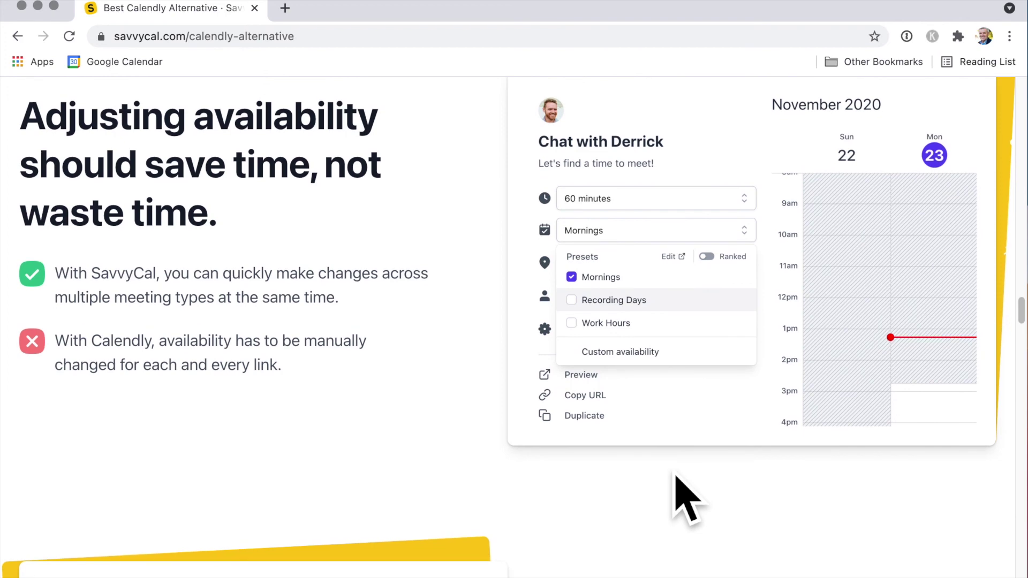
scroll(676, 476, "down", 10)
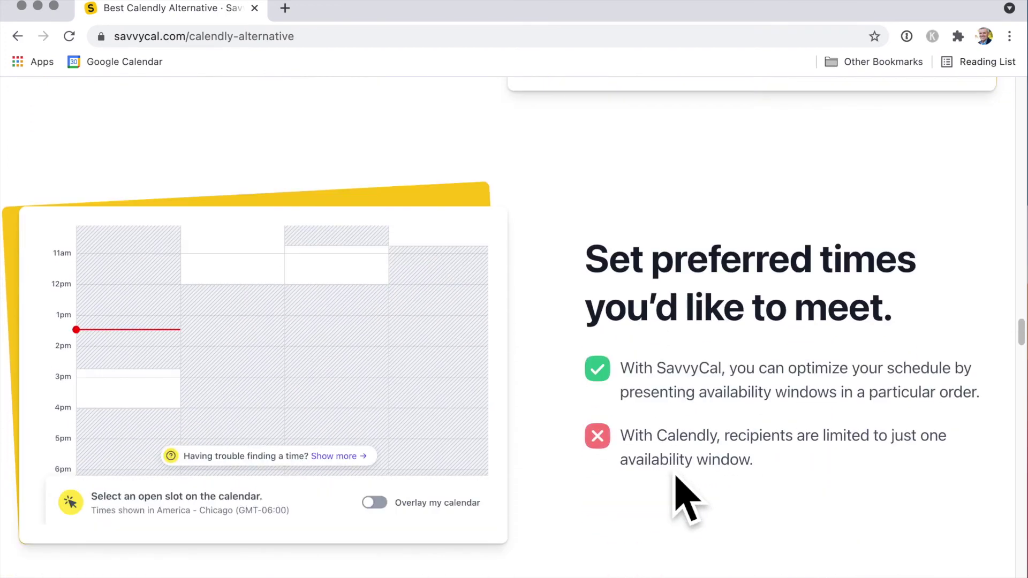
Step: Scroll down to 'Protect yourself from meeting overload' and its Buffers & Limits card with 2/day, 5/week limits
scroll(676, 476, "down", 5)
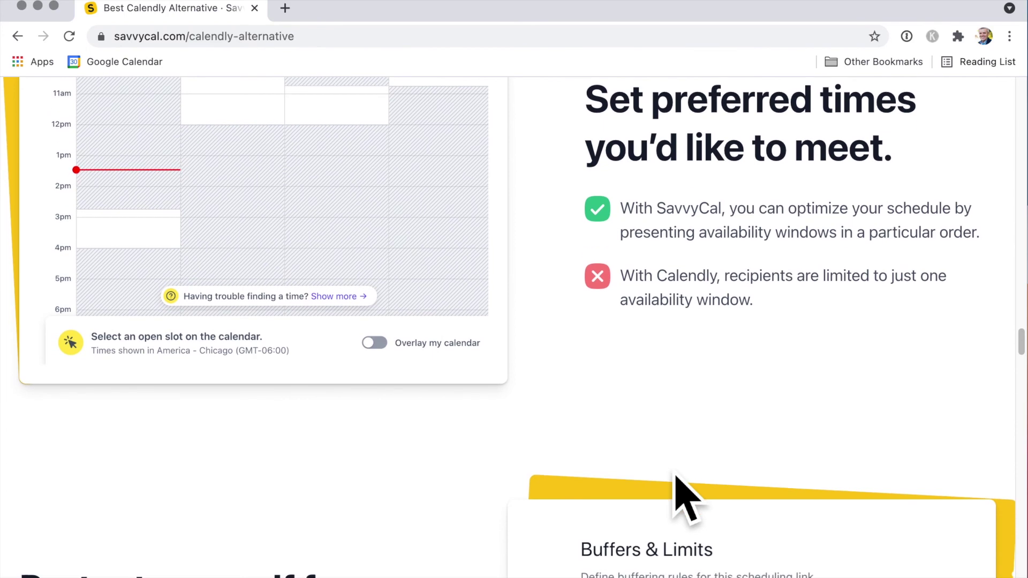
scroll(687, 498, "down", 2)
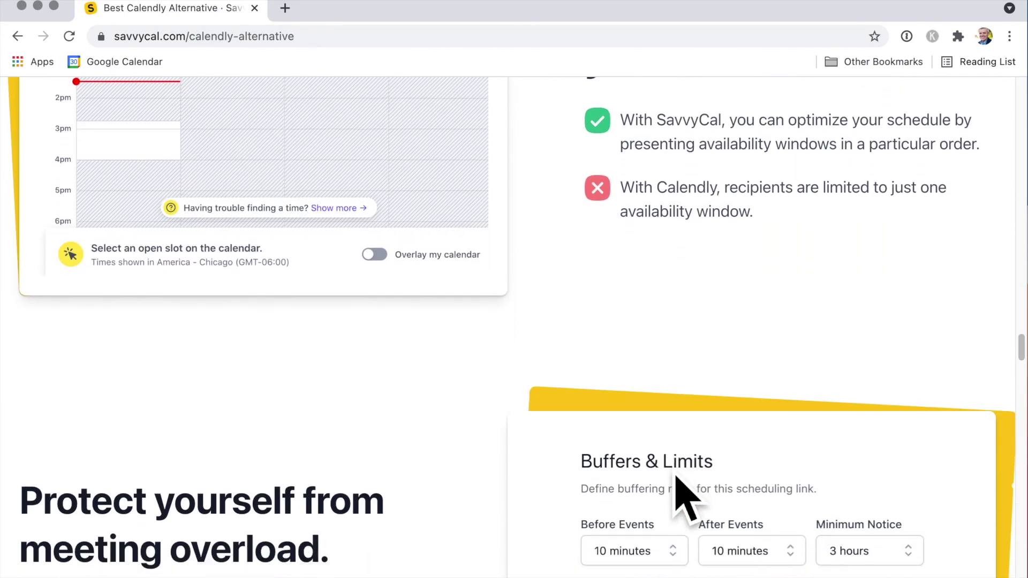
scroll(687, 499, "down", 2)
scroll(687, 498, "down", 2)
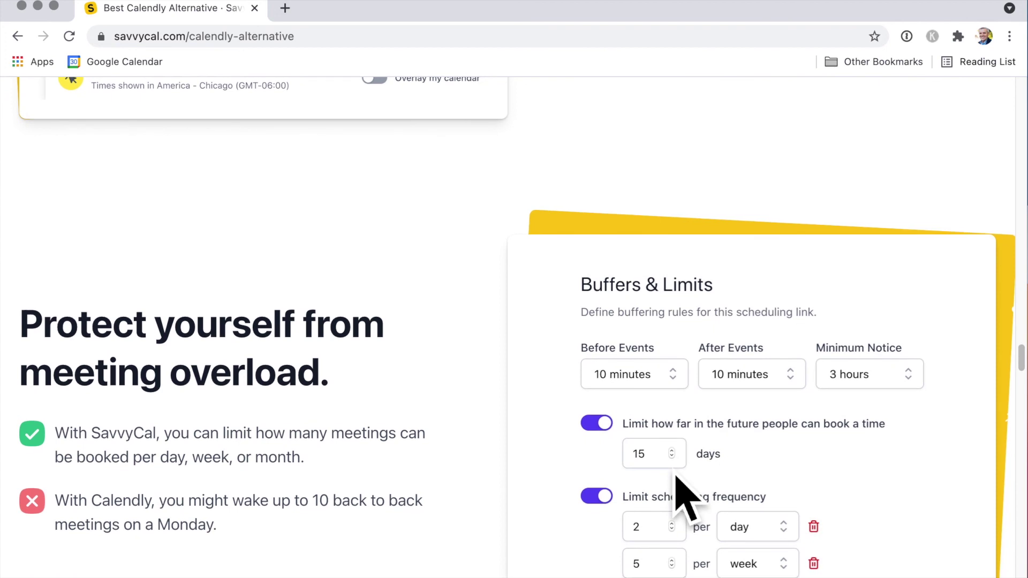
scroll(687, 498, "down", 2)
scroll(687, 498, "down", 1)
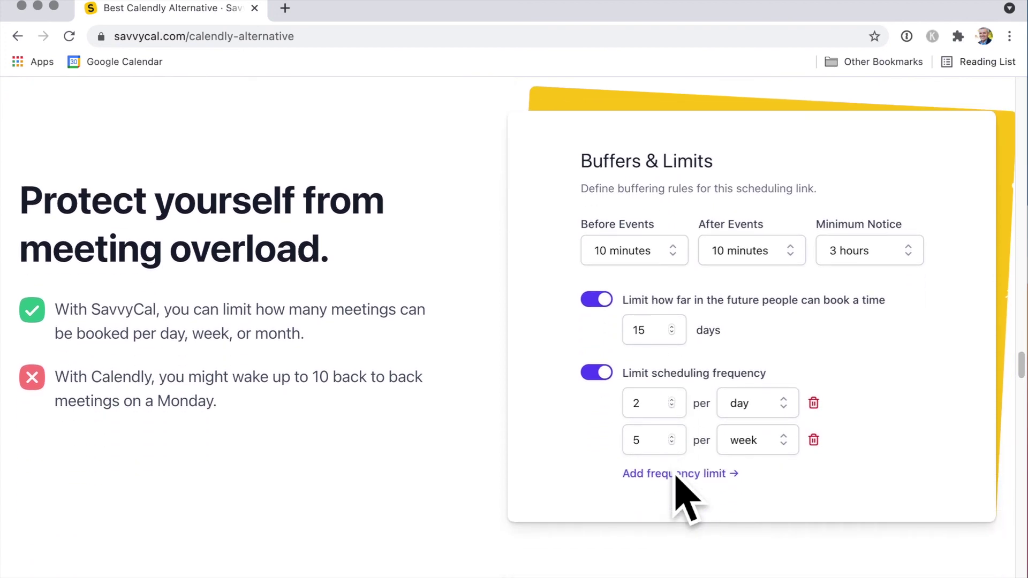